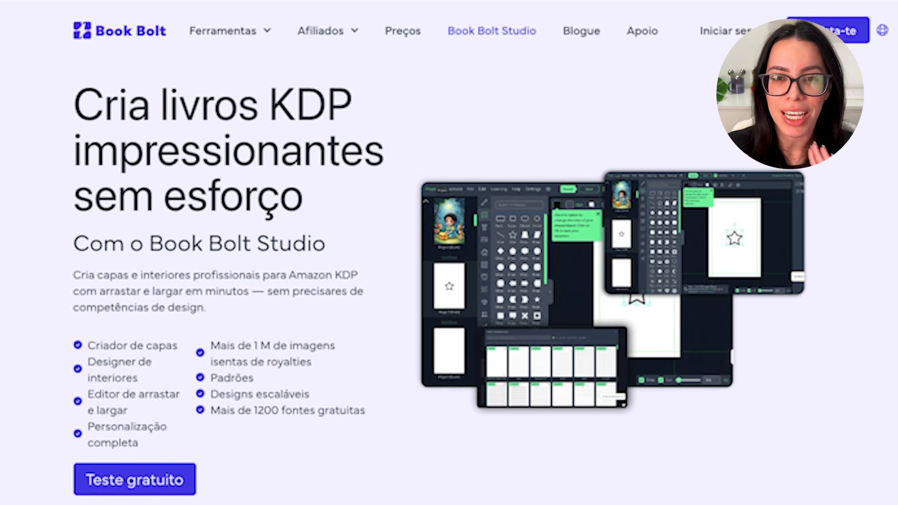
Look through the Book Bolt Studio page's sections on AI book creation, keyword demand, low-risk book opportunities and faster publishing
scroll(449, 281, "down", 6)
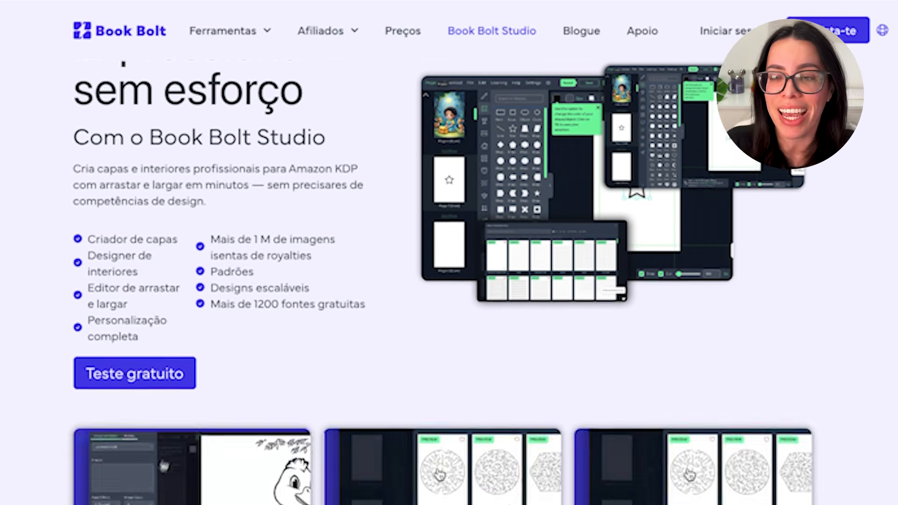
mouse_move(258, 35)
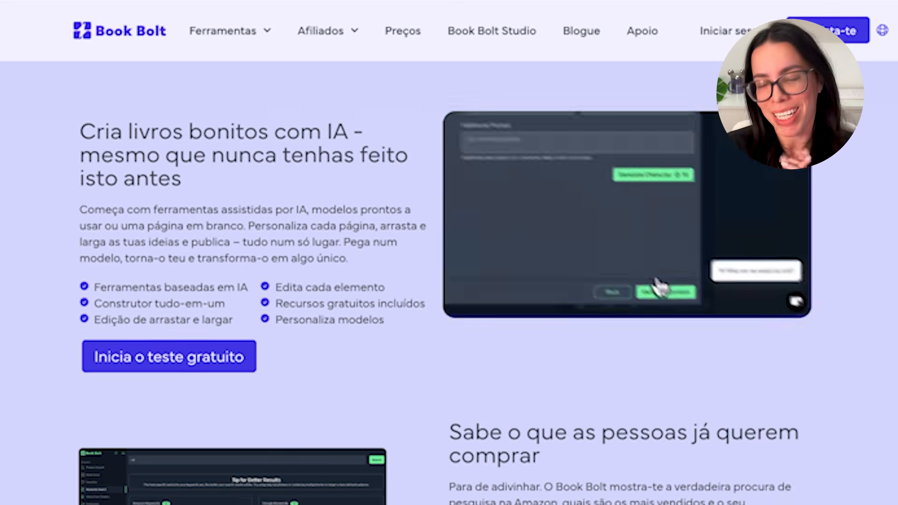
scroll(449, 280, "down", 3)
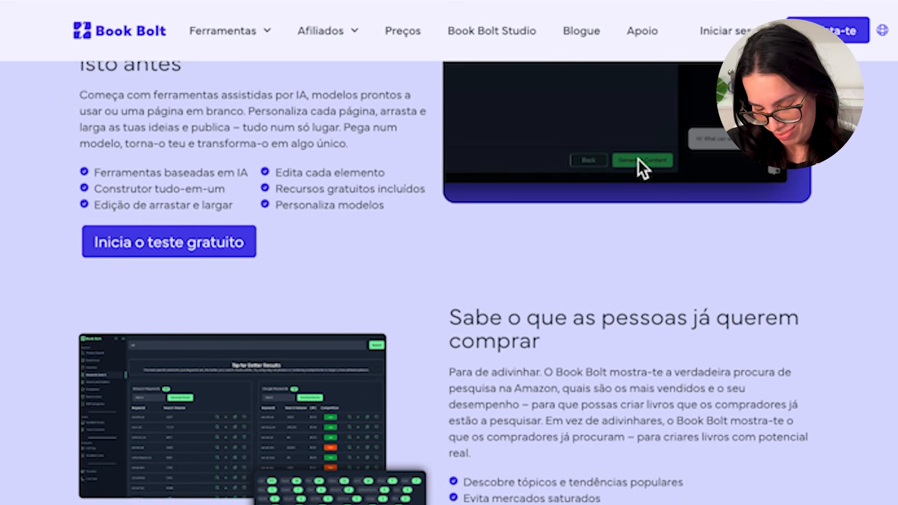
scroll(449, 281, "down", 3)
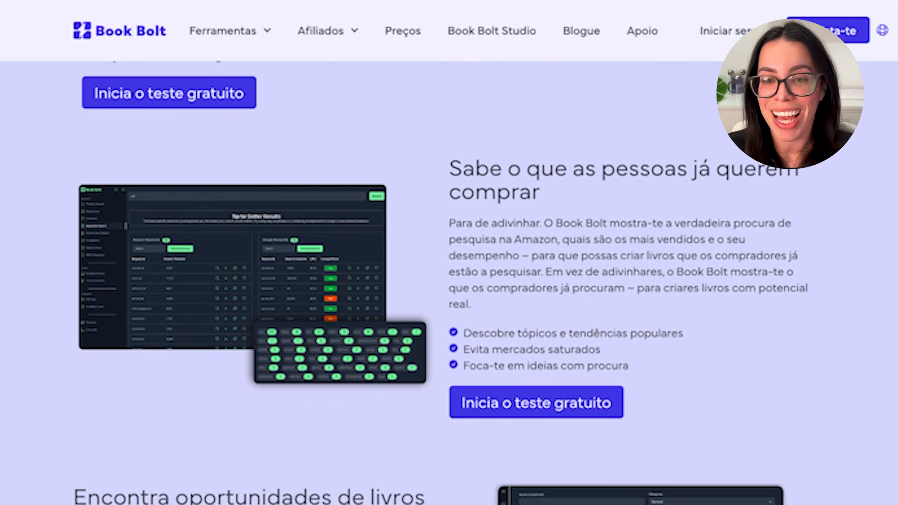
scroll(448, 280, "down", 6)
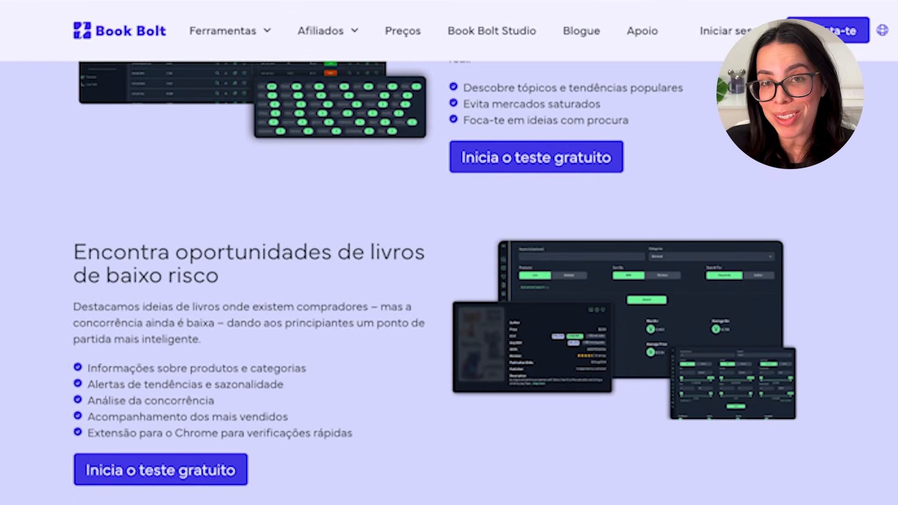
scroll(449, 281, "down", 5)
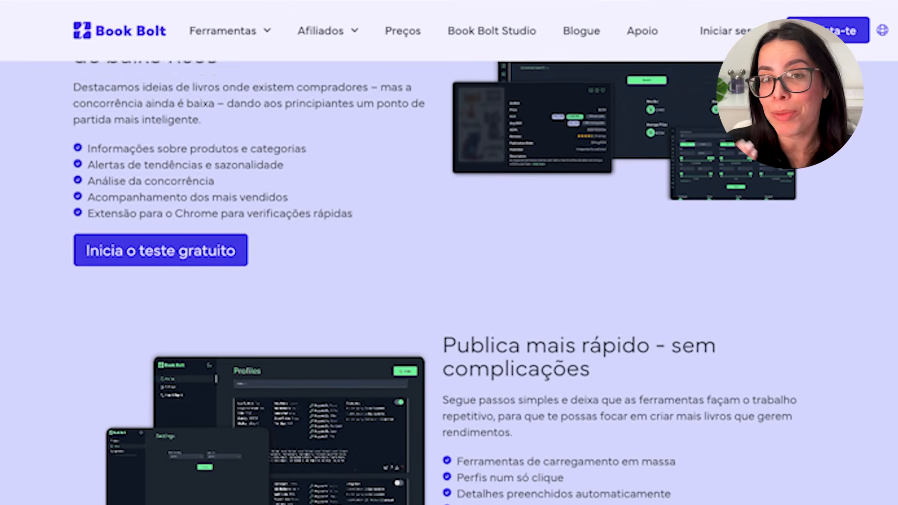
scroll(449, 281, "down", 2)
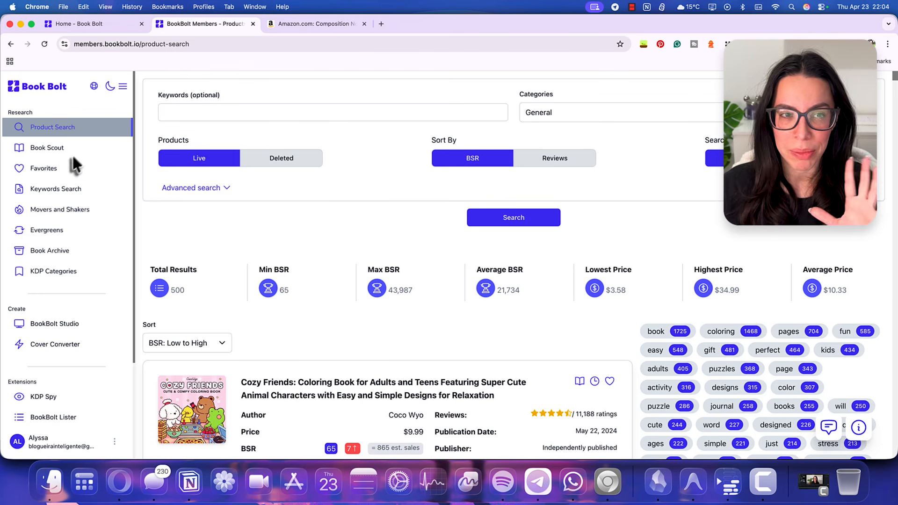
Switch the Book Bolt members area's interface language to Português
left_click(94, 86)
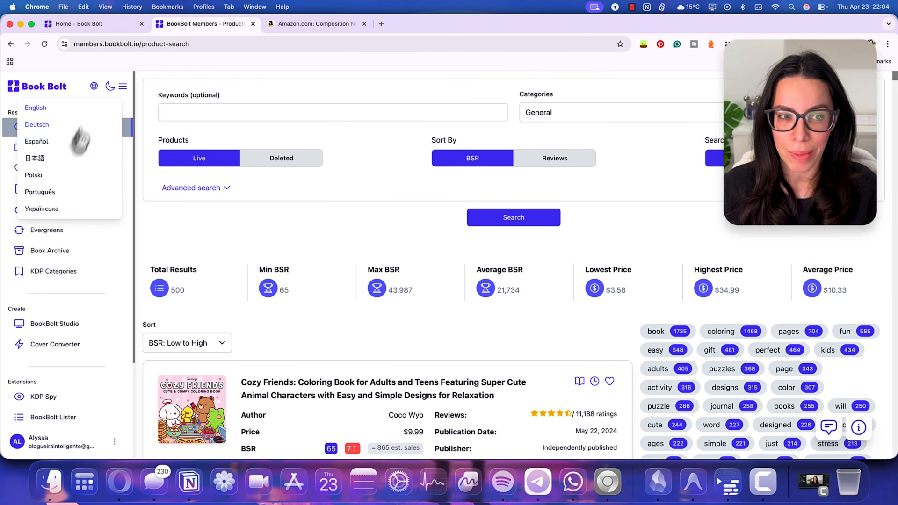
left_click(68, 196)
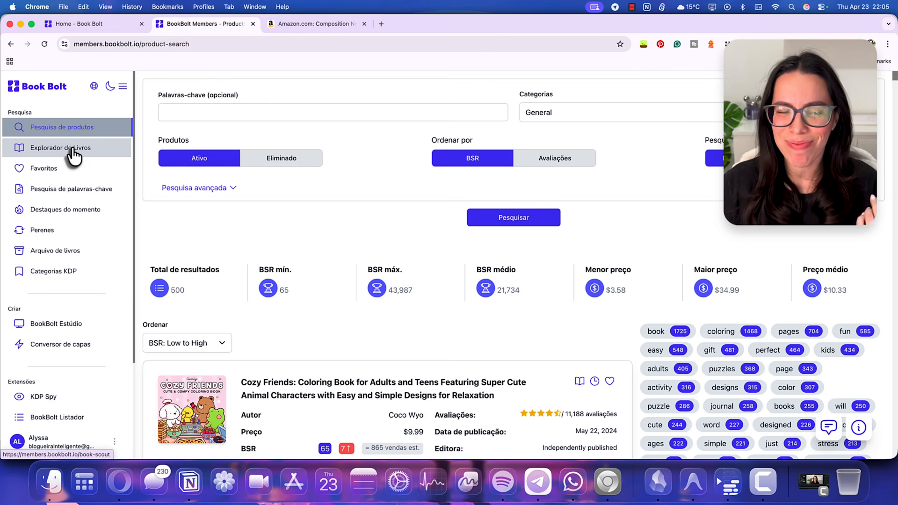
Open Destaques do momento and browse the trending books with their BSR, estimated sales and daily progress
left_click(66, 208)
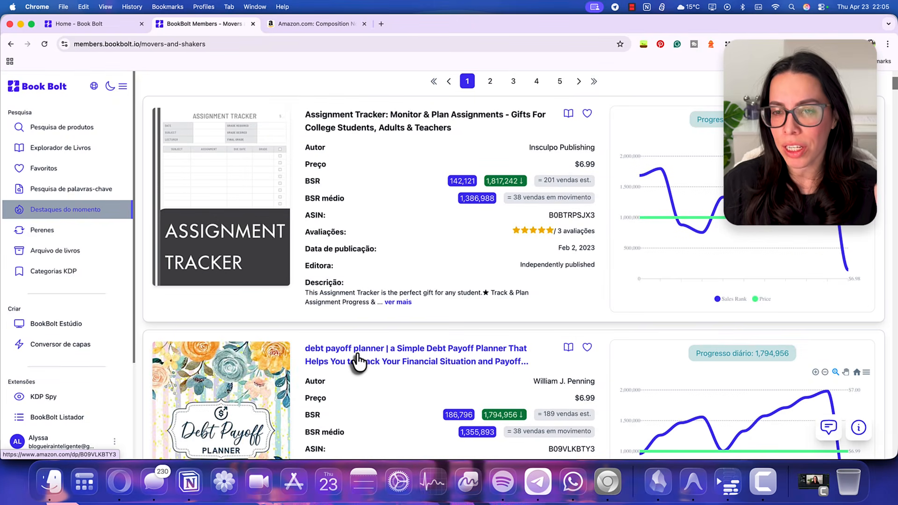
scroll(358, 360, "down", 20)
scroll(356, 360, "down", 15)
scroll(356, 357, "down", 10)
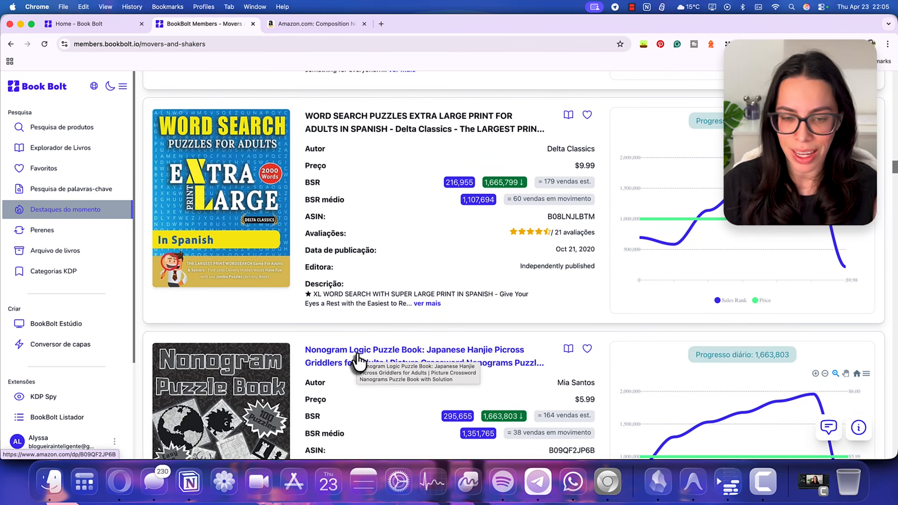
scroll(357, 362, "down", 7)
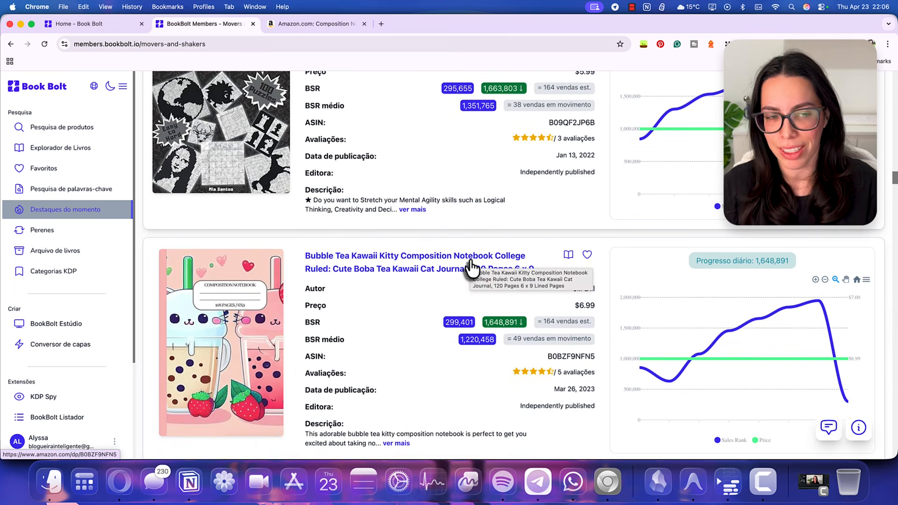
Run a Pesquisa de produtos search for "composition notebook kawaii"
left_click(73, 135)
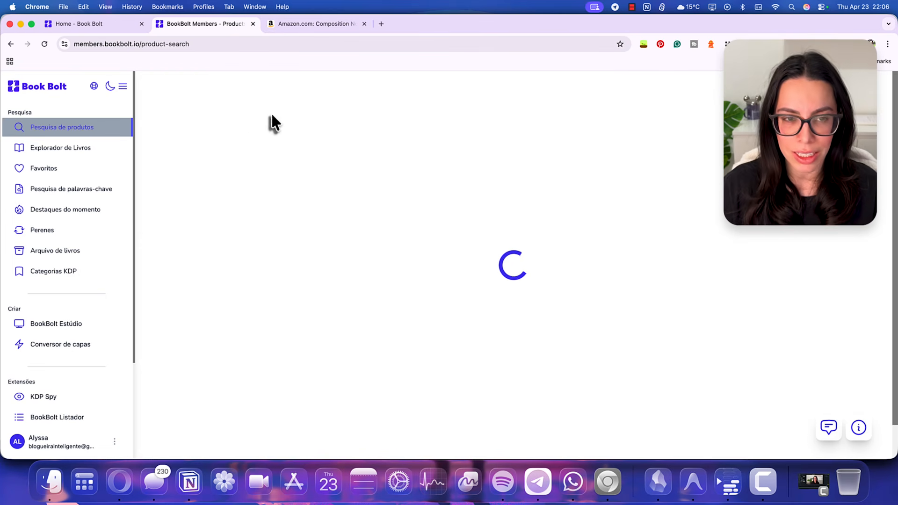
left_click(270, 113)
type("comp")
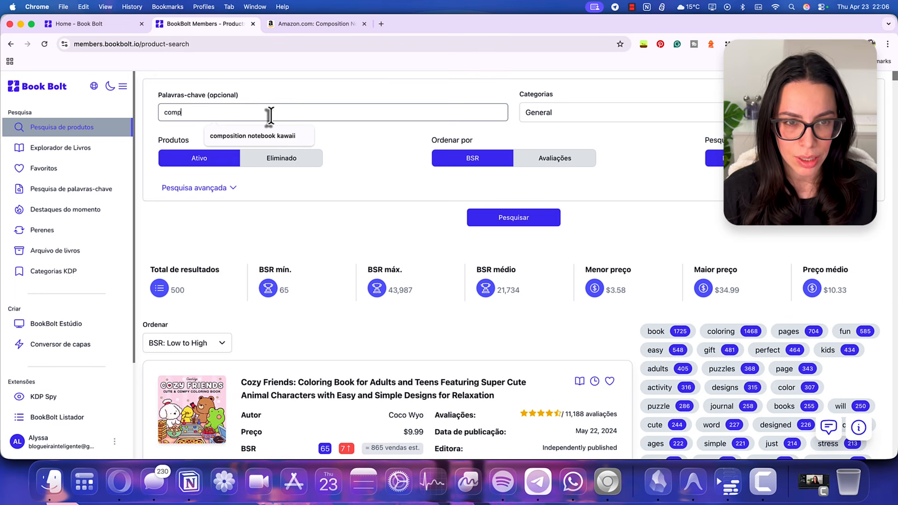
key("Down")
key("Return")
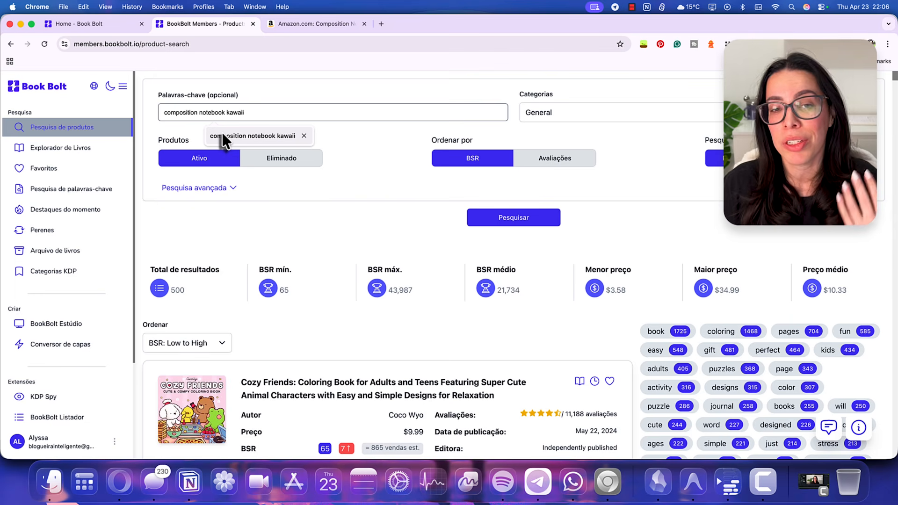
left_click(223, 135)
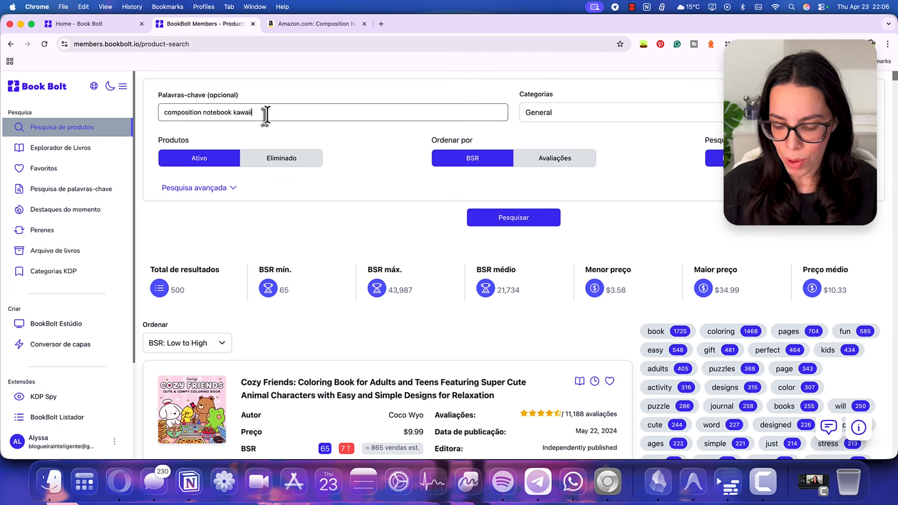
key("Return")
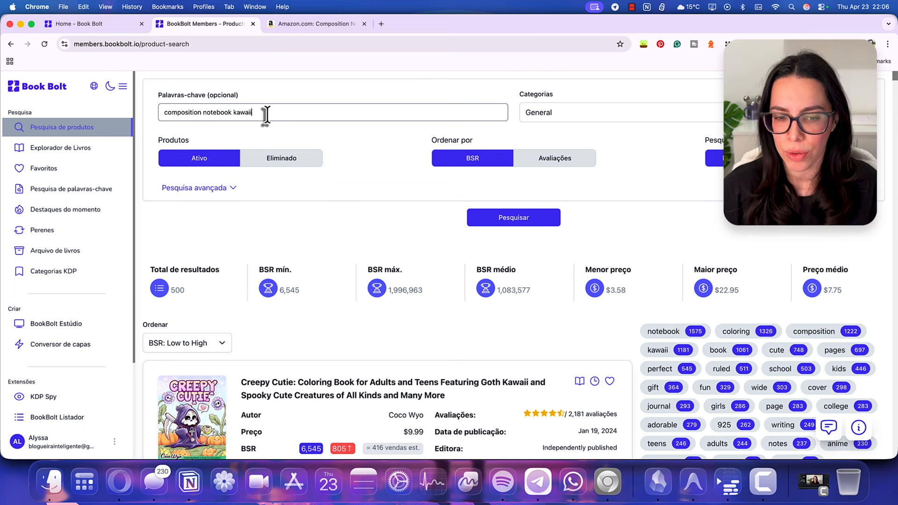
Review the product results and examine the estimated sales of the pink strawberry and kawaii flower composition notebook
scroll(327, 220, "down", 10)
scroll(326, 220, "down", 7)
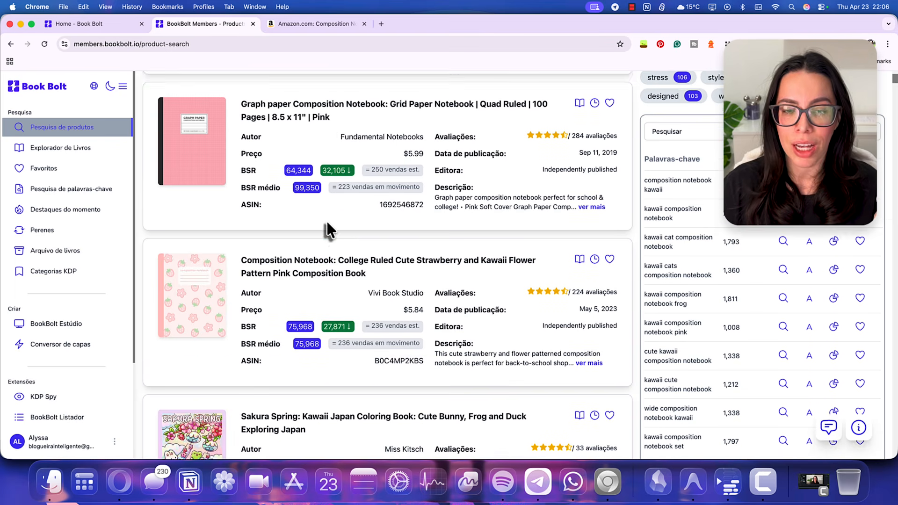
scroll(326, 220, "down", 1)
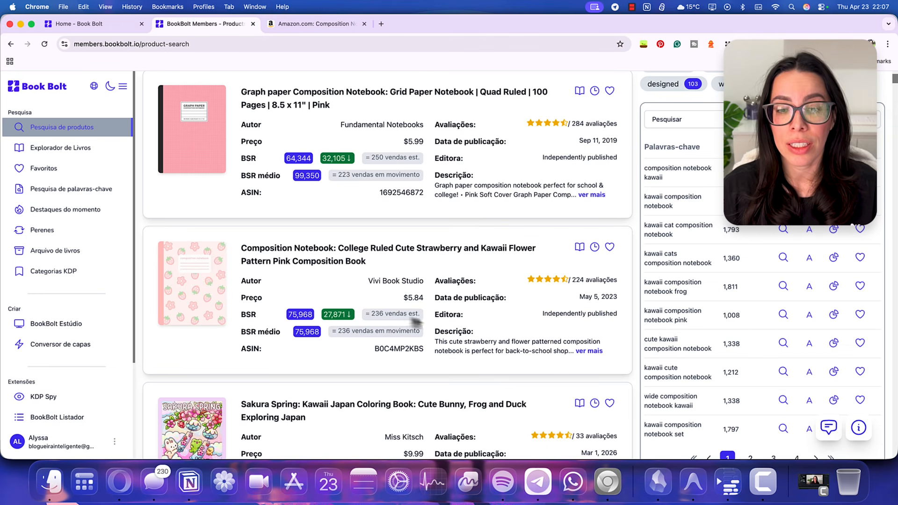
left_click_drag(420, 320, 362, 313)
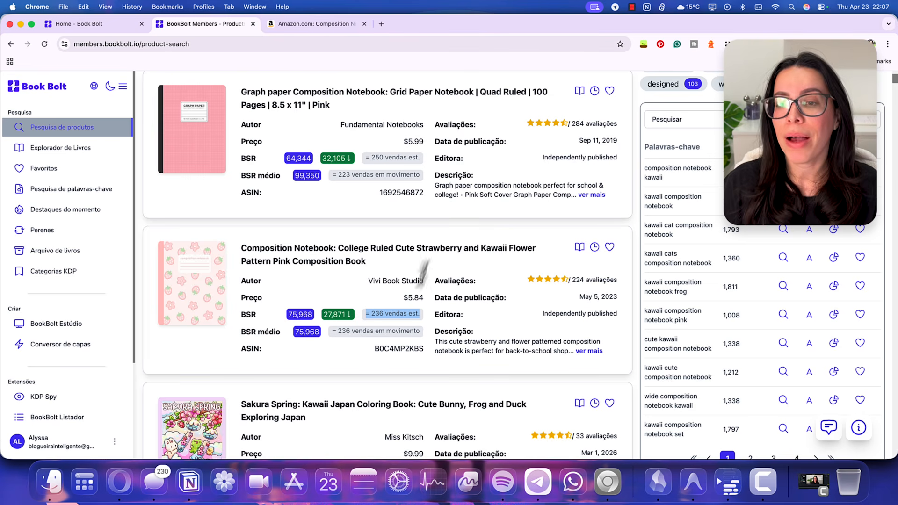
left_click(411, 346)
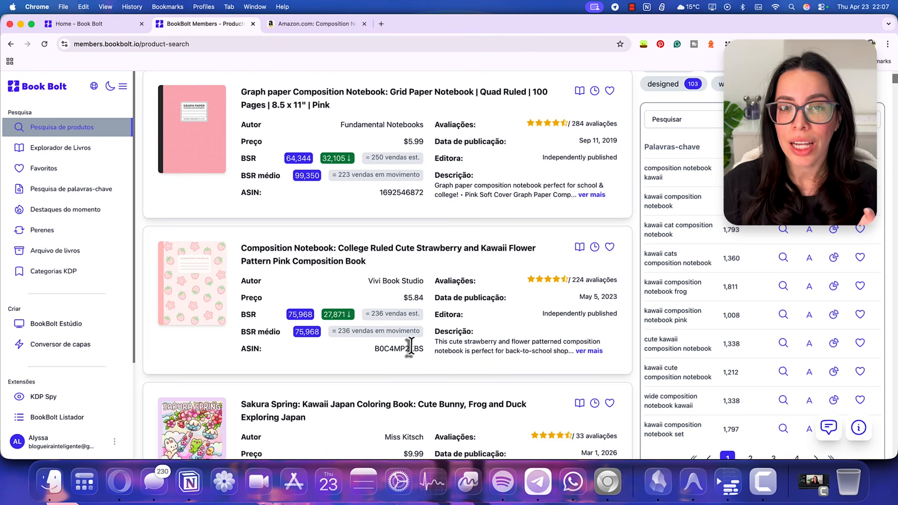
Copy the strawberry notebook's ASIN B0C4MP2KBS and look it up in Explorador de Livros
double_click(410, 348)
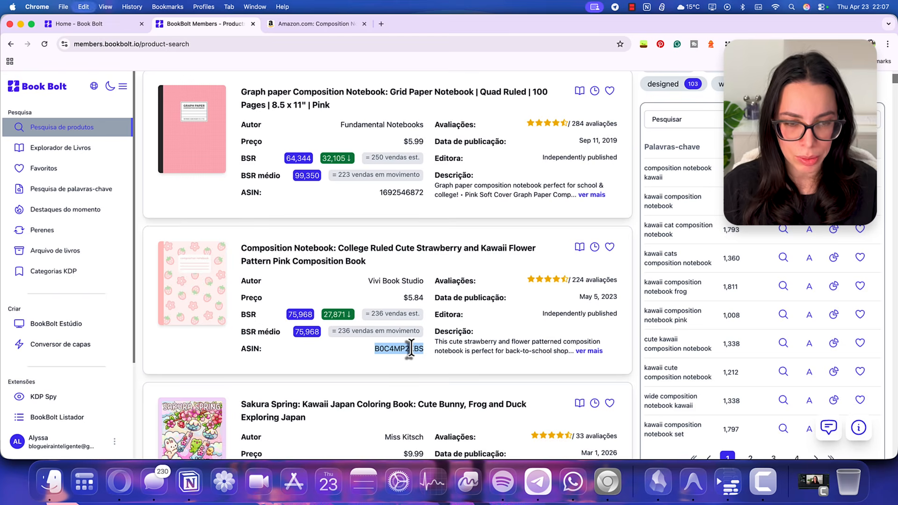
left_click(100, 149)
left_click(289, 118)
double_click(290, 117)
key("cmd+c")
left_click(291, 118)
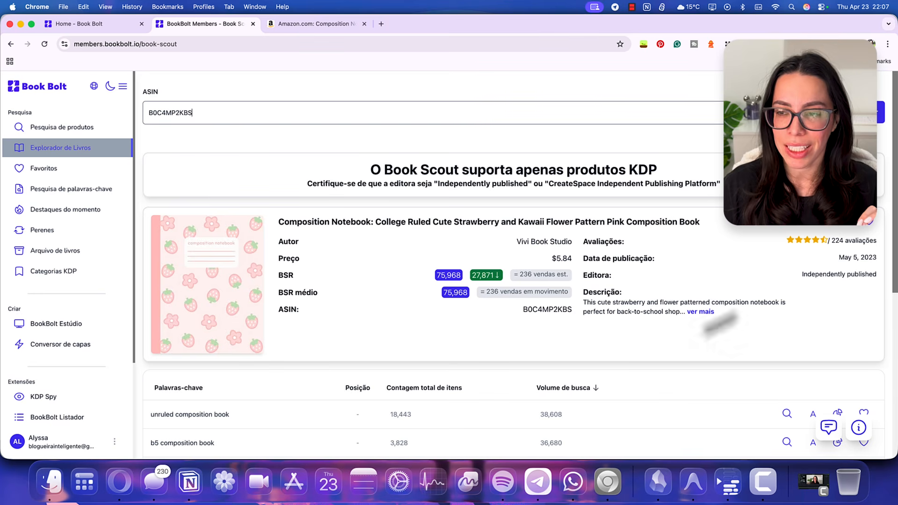
Examine the strawberry notebook's related keywords with their item counts and search volumes
scroll(528, 280, "down", 5)
scroll(327, 250, "down", 2)
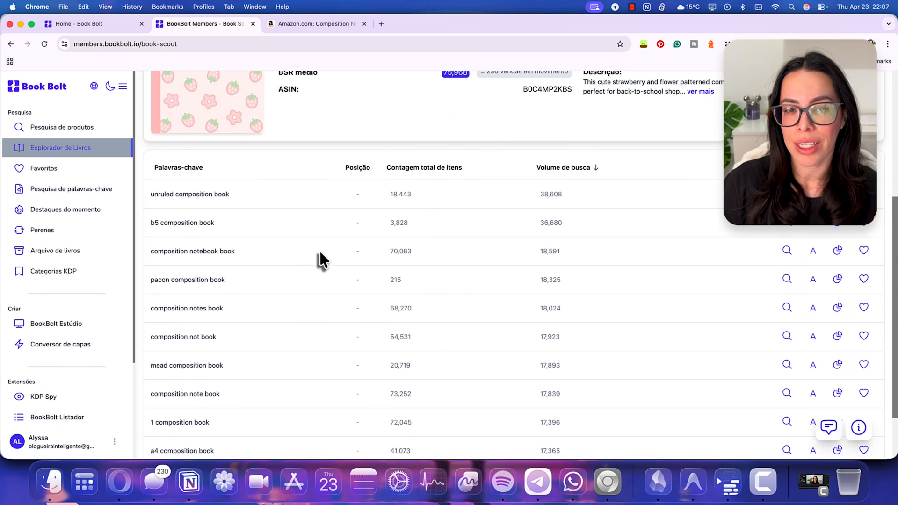
scroll(319, 253, "up", 8)
scroll(303, 276, "down", 5)
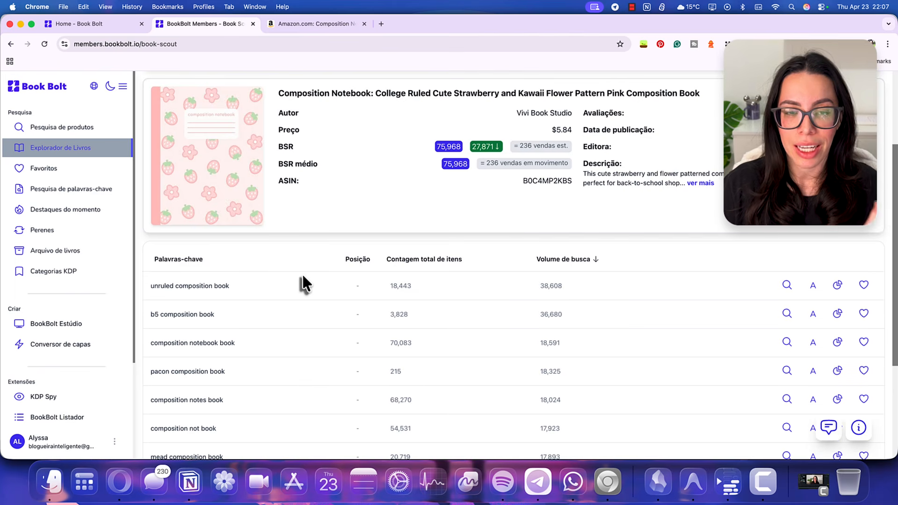
scroll(303, 281, "down", 3)
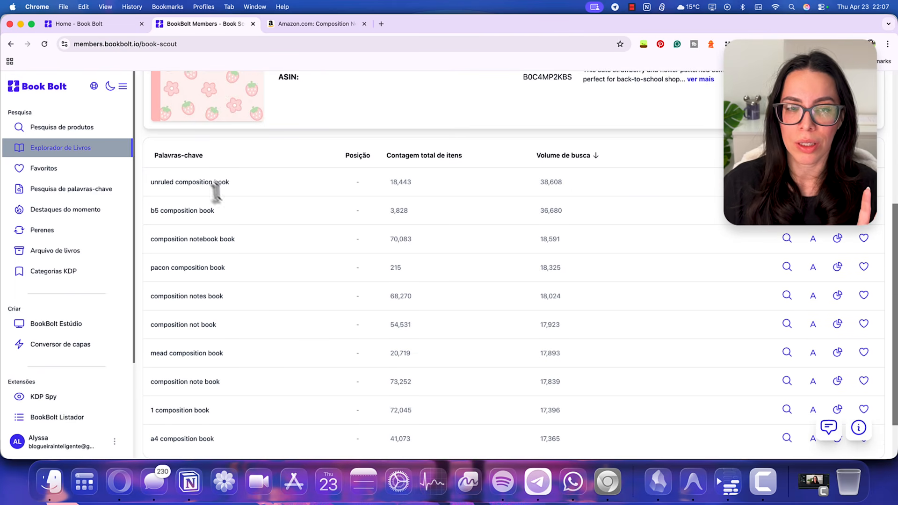
scroll(269, 403, "up", 5)
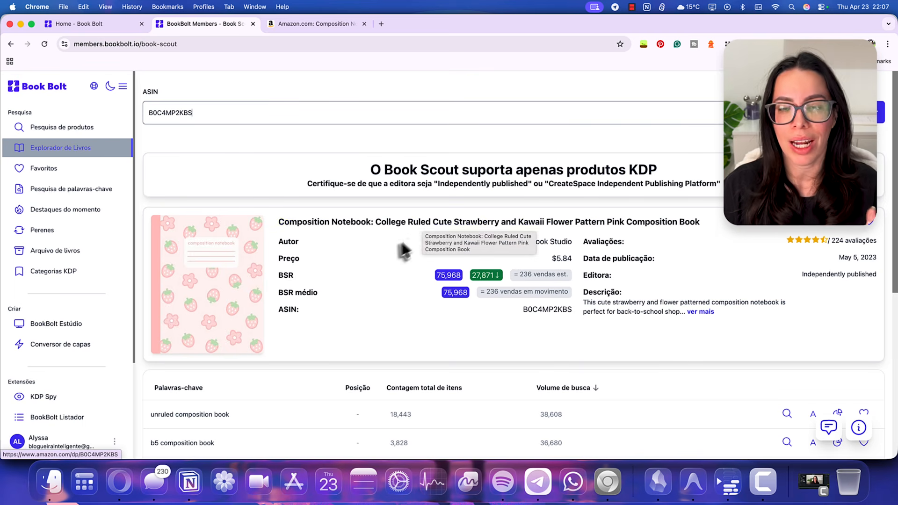
scroll(379, 301, "down", 4)
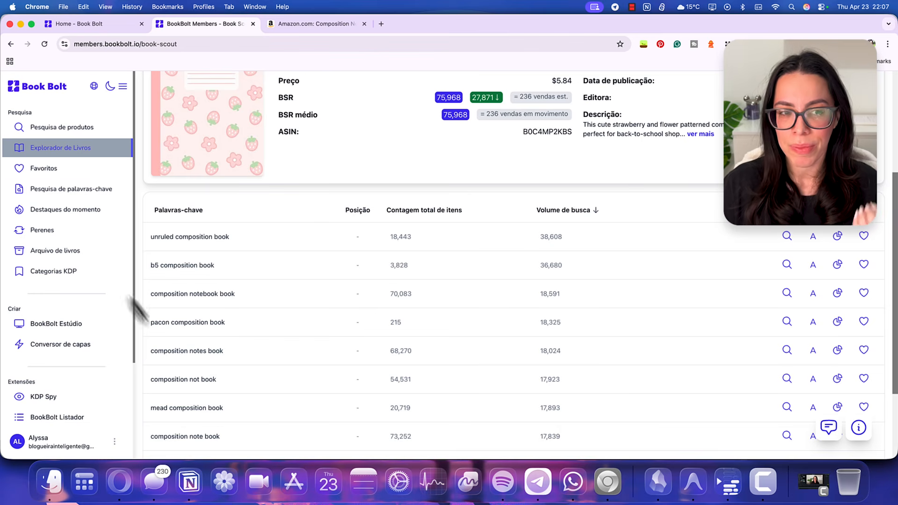
Open Pesquisa de palavras-chave and examine the Amazon and Google keyword volumes for "composition notebook pink kawaii pattern", focusing on the word "pink"
left_click(89, 192)
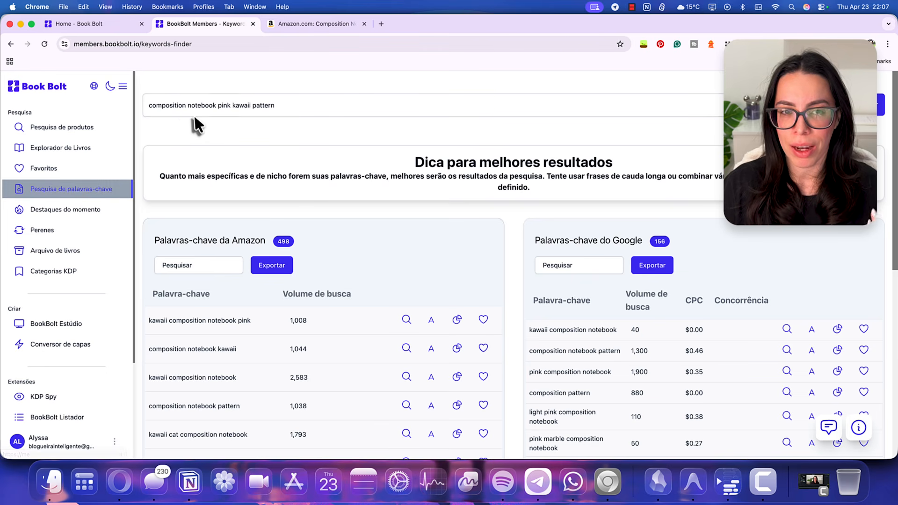
left_click(159, 106)
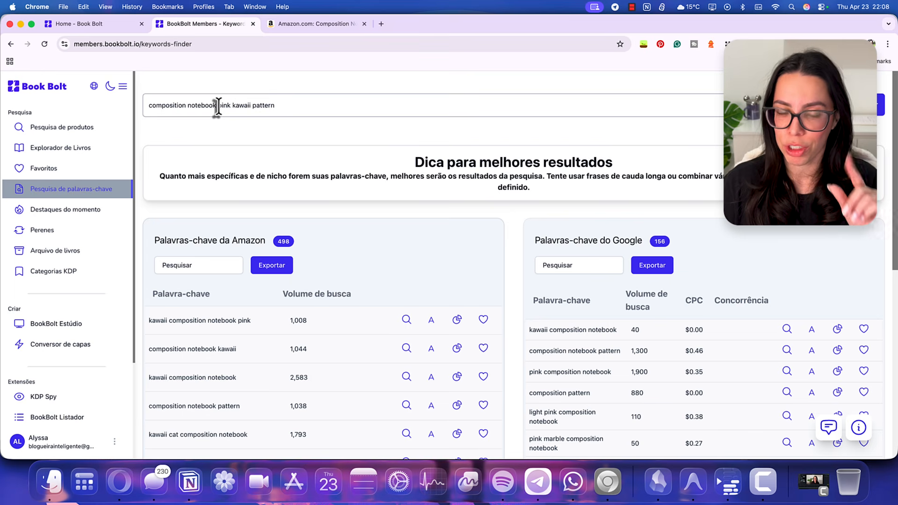
scroll(375, 273, "down", 3)
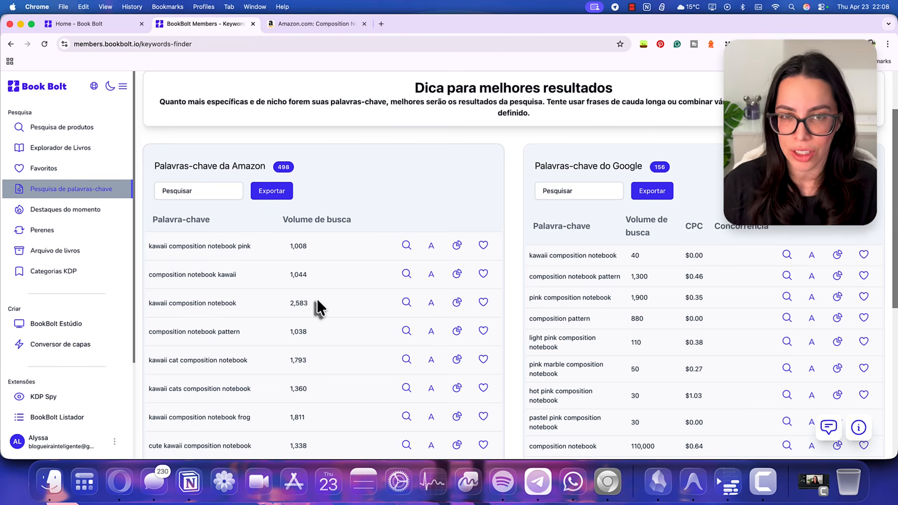
scroll(230, 250, "up", 3)
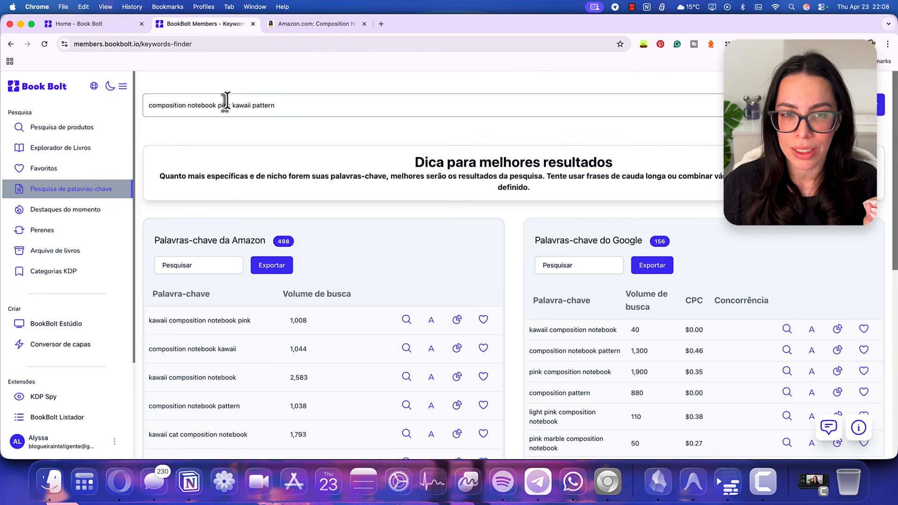
double_click(224, 105)
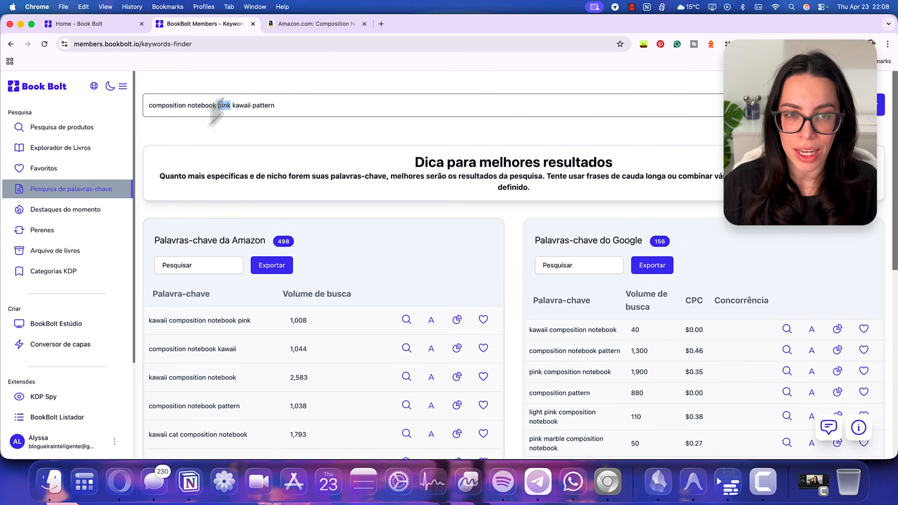
Switch to Amazon and search its books for "composition notebook kawaii pattern", without the word "pink"
left_click(326, 24)
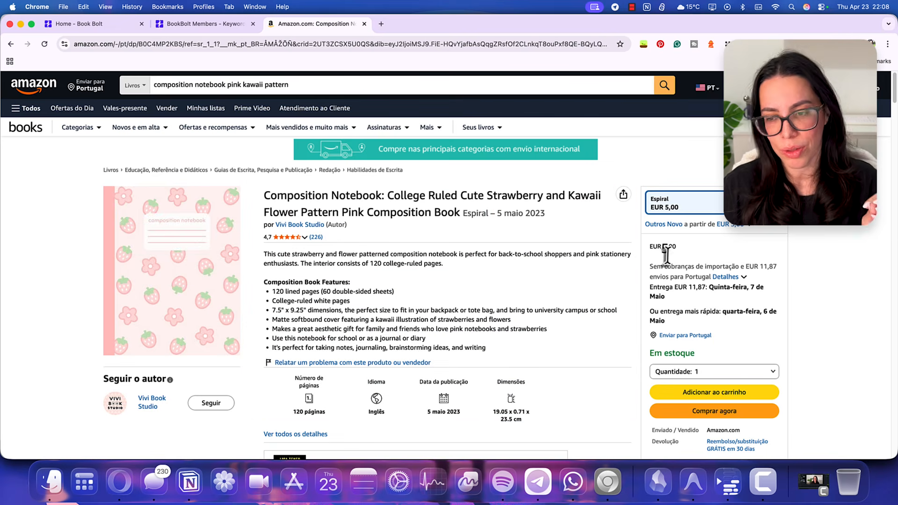
double_click(234, 84)
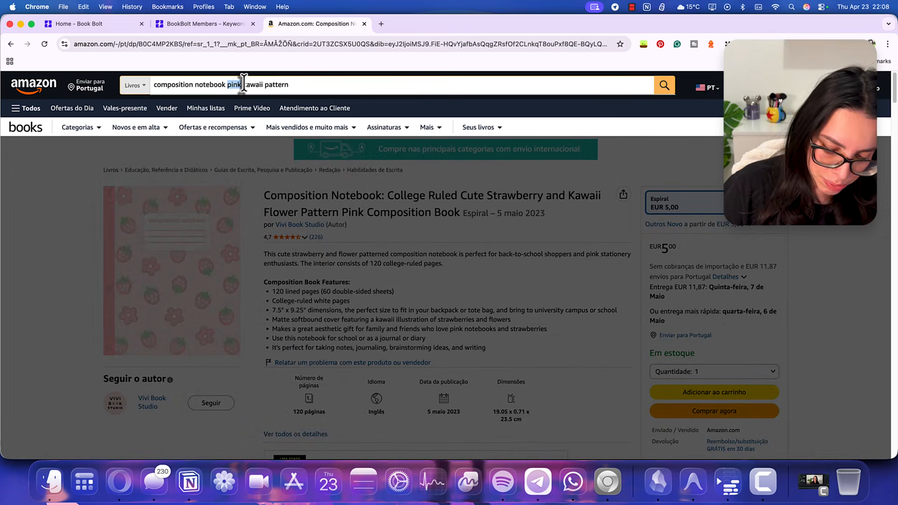
key("BackSpace")
key("Return")
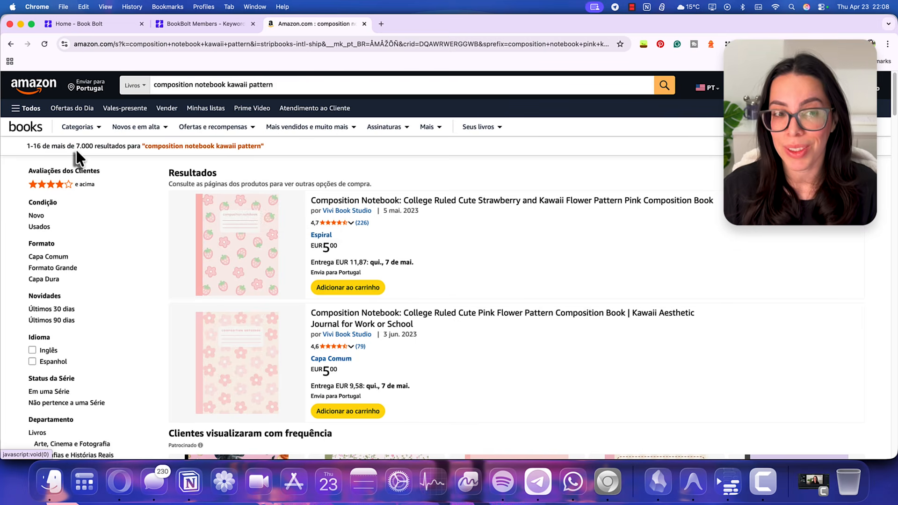
Search Amazon books for "composition notebook pink kawaii pattern" to compare its competition with the broader phrase
left_click(229, 85)
type("pink")
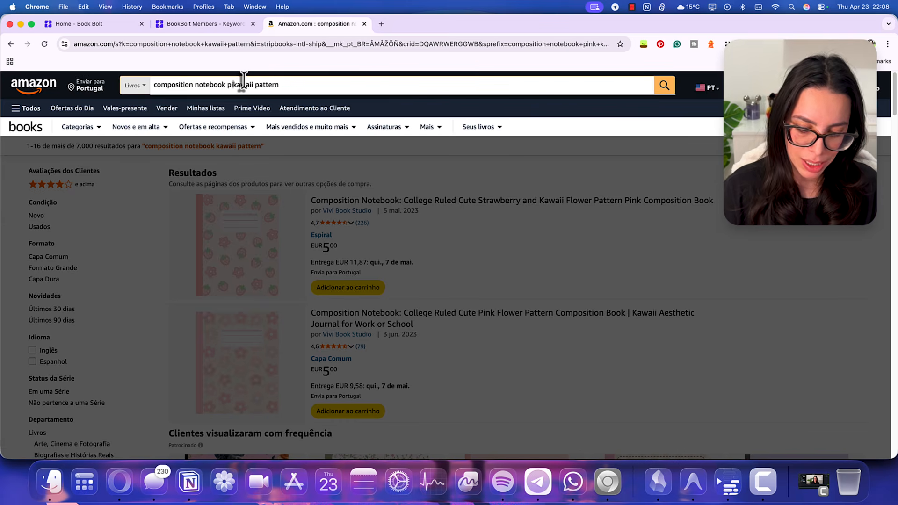
key("Return")
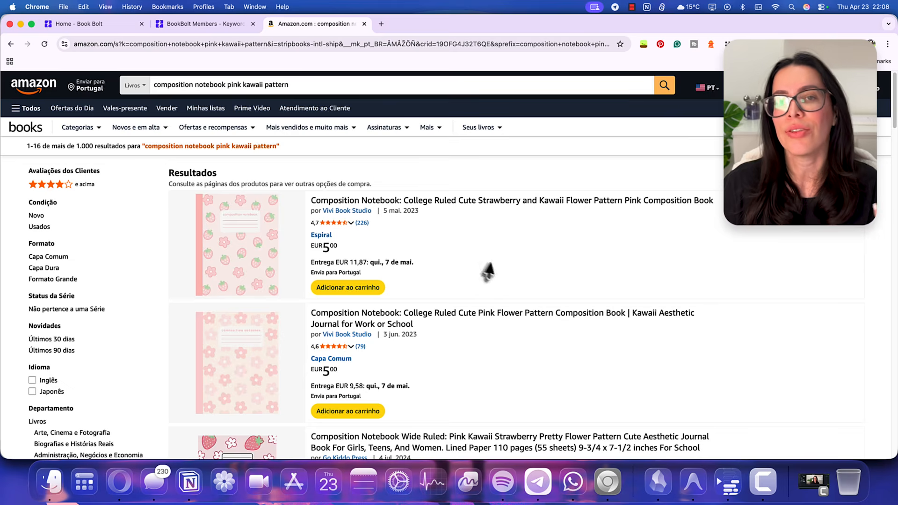
Check the Book Bolt keyword volumes against the Amazon results and open the strawberry and kawaii flower notebook's product page
left_click(206, 24)
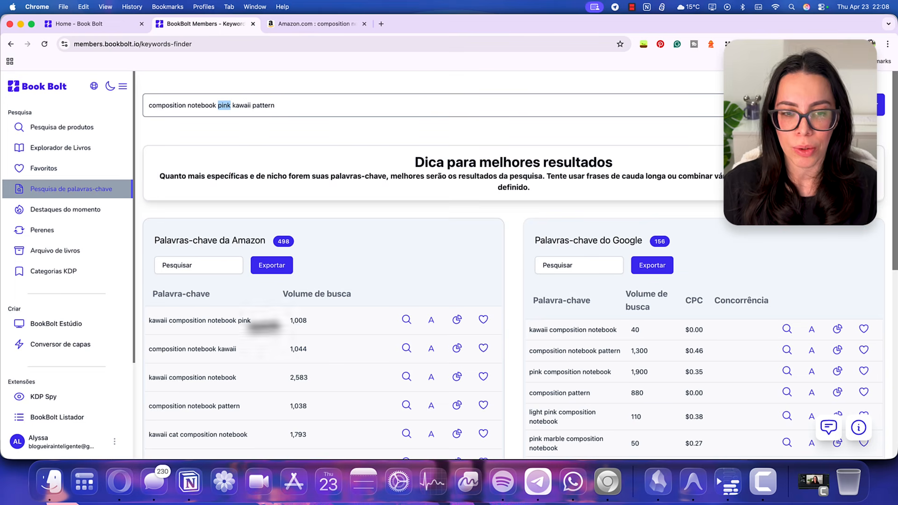
left_click(316, 23)
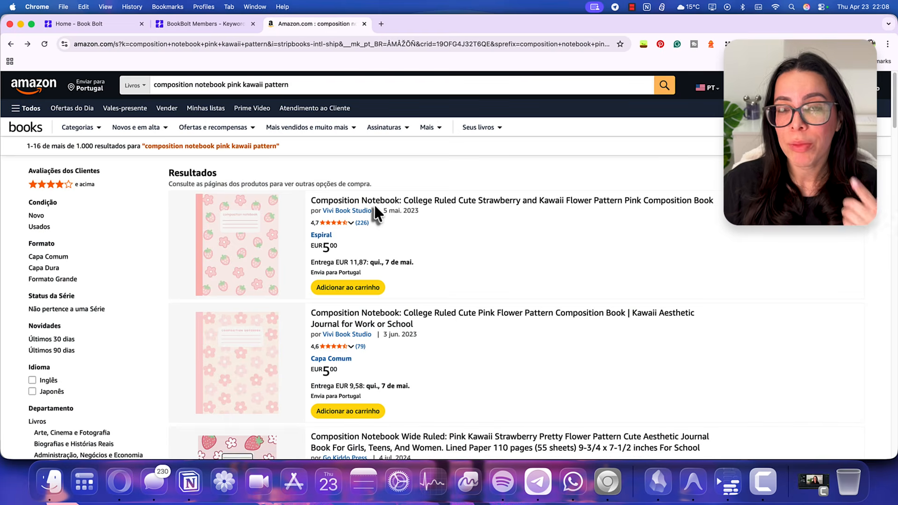
left_click(407, 205)
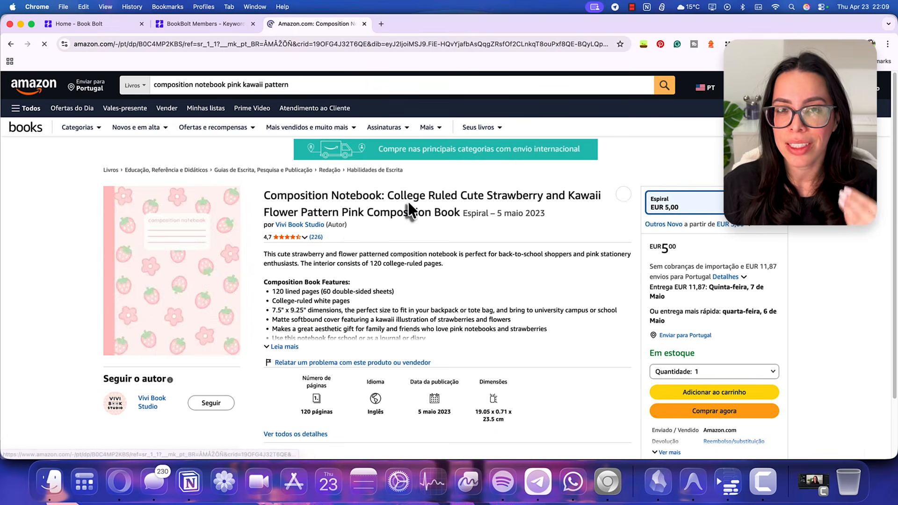
left_click_drag(289, 84, 154, 85)
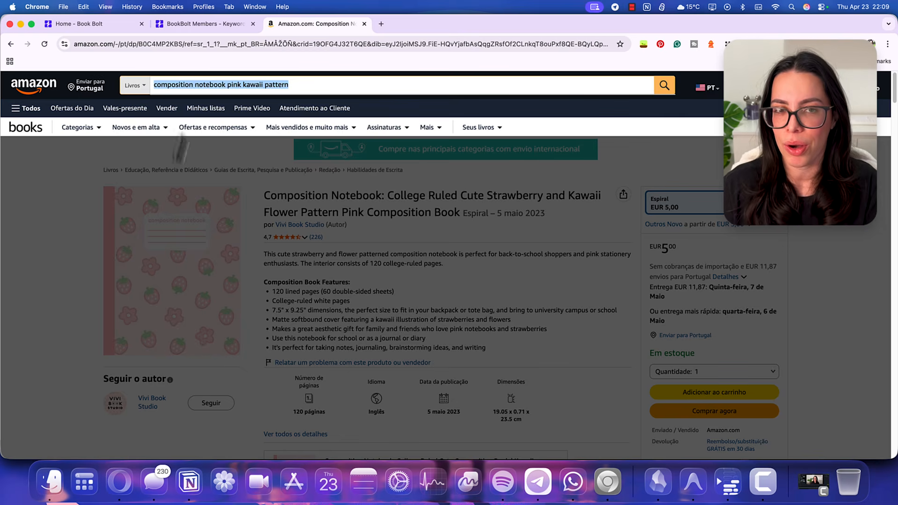
Return to Book Bolt, open BookBolt Estúdio and choose Capa e Interior: Brochura as the new project's type
left_click(201, 23)
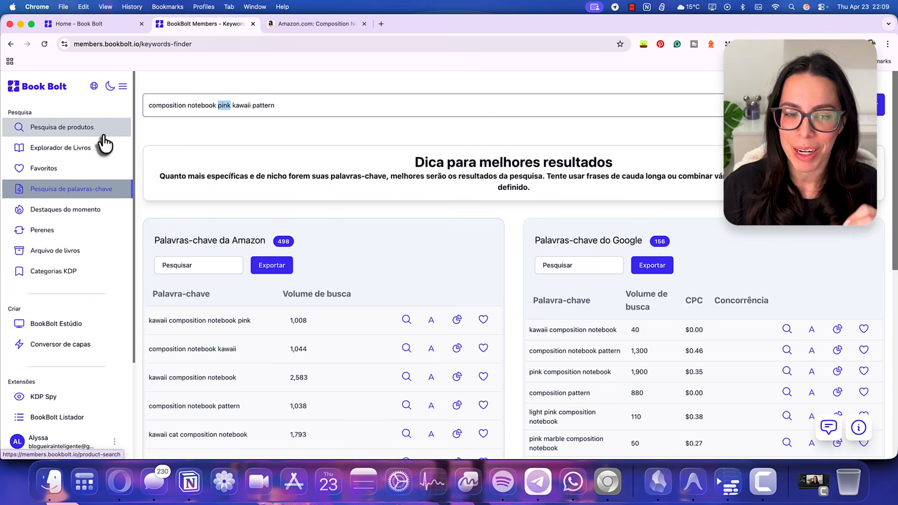
left_click(51, 327)
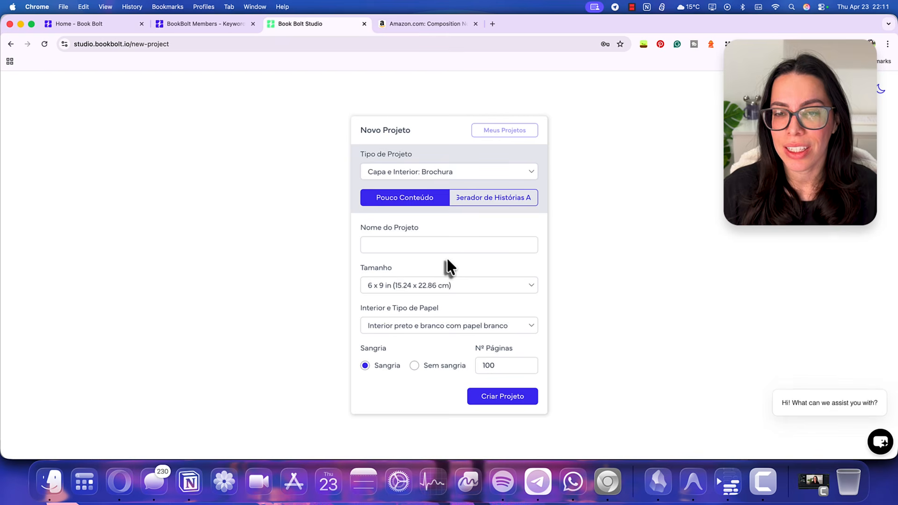
left_click(403, 173)
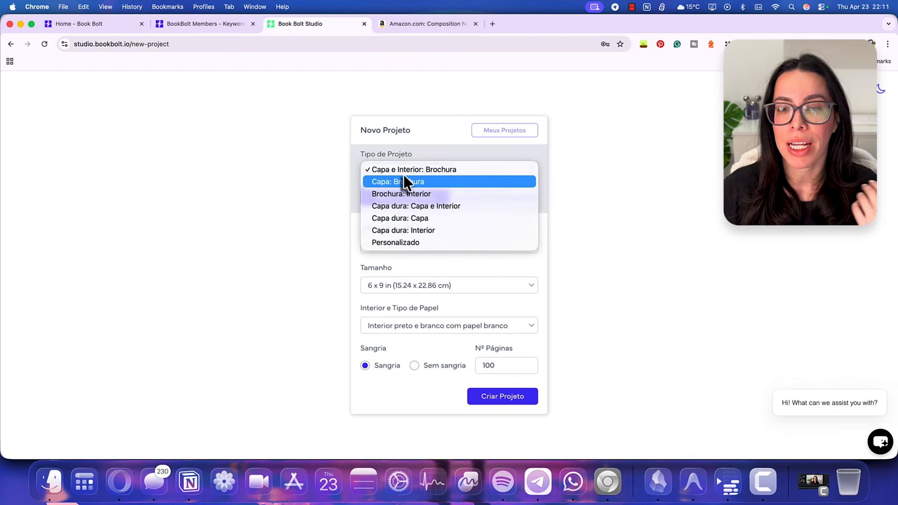
left_click(405, 168)
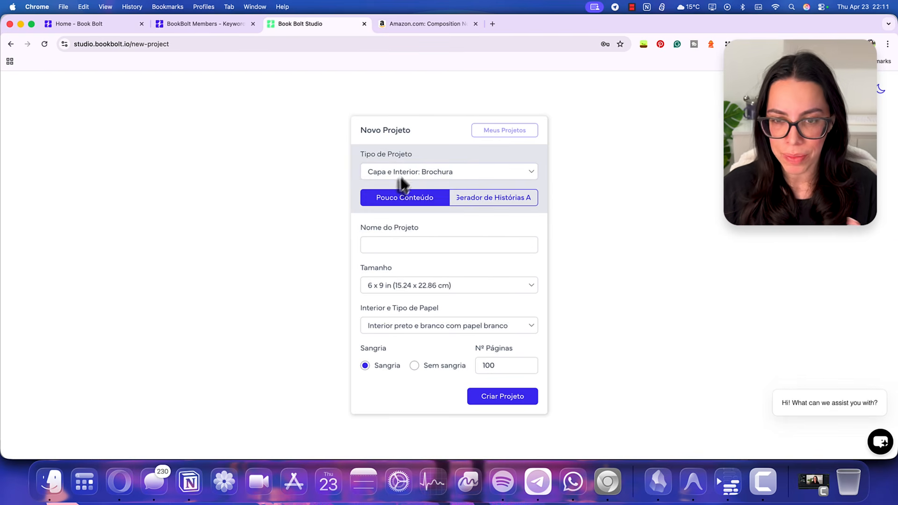
Create the project "Composition Notebook Pink" at 6 x 9 in, with a black-and-white interior on white paper, bleed and 96 pages
left_click(383, 245)
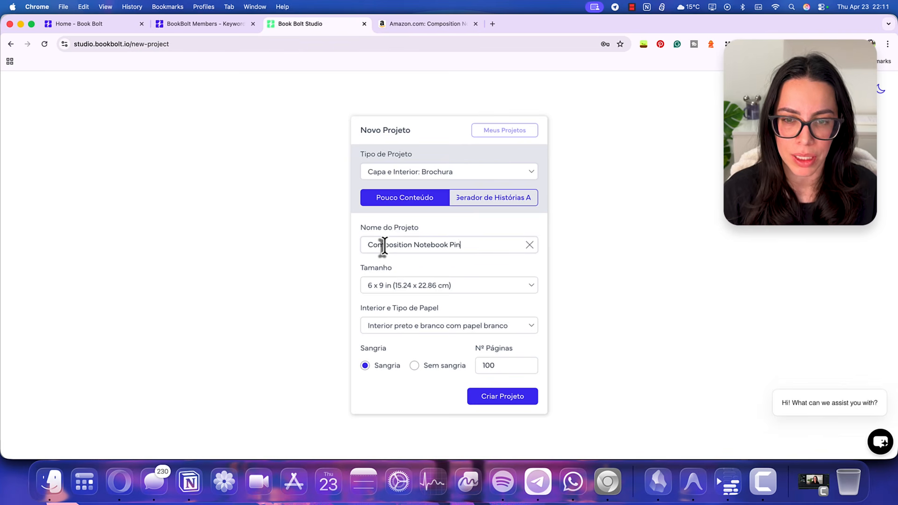
left_click(407, 290)
left_click(402, 286)
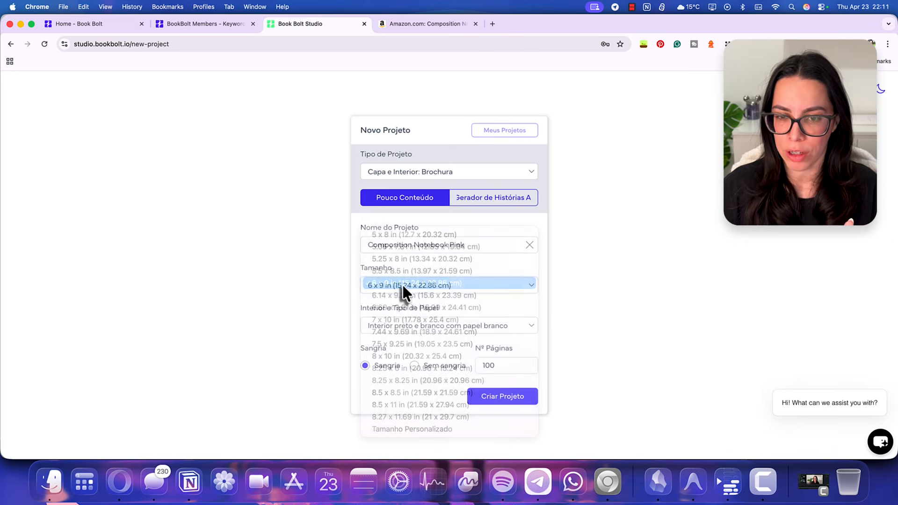
left_click(502, 327)
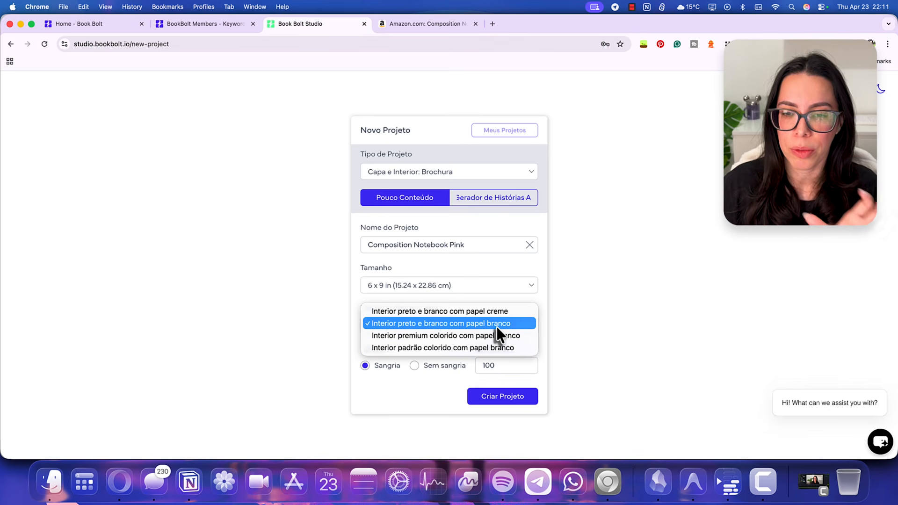
left_click(497, 326)
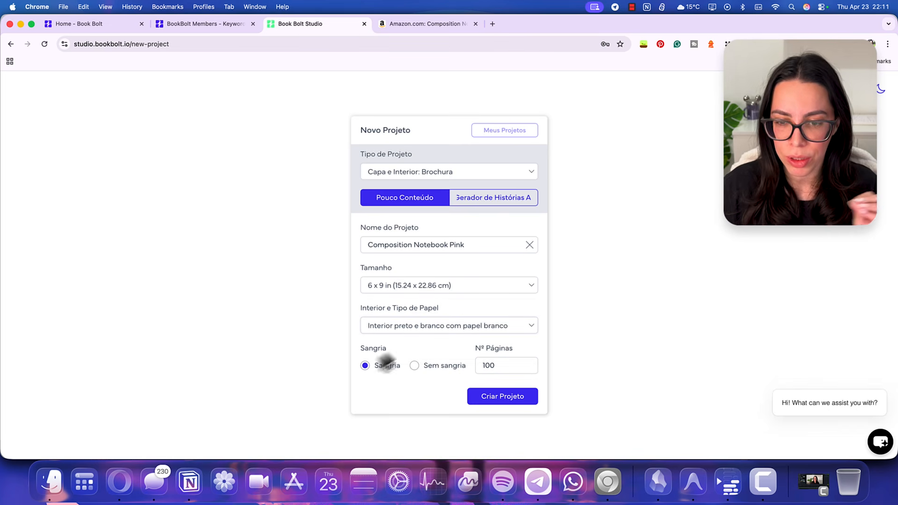
double_click(489, 365)
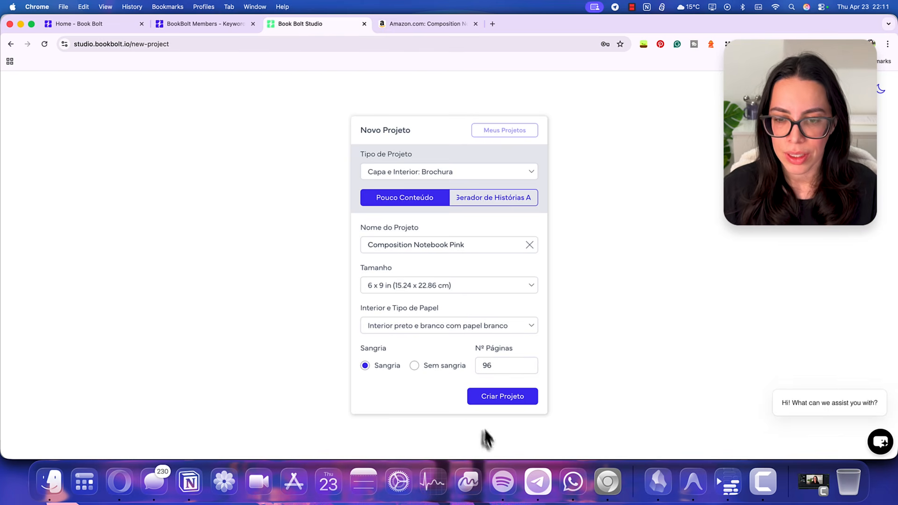
left_click(495, 400)
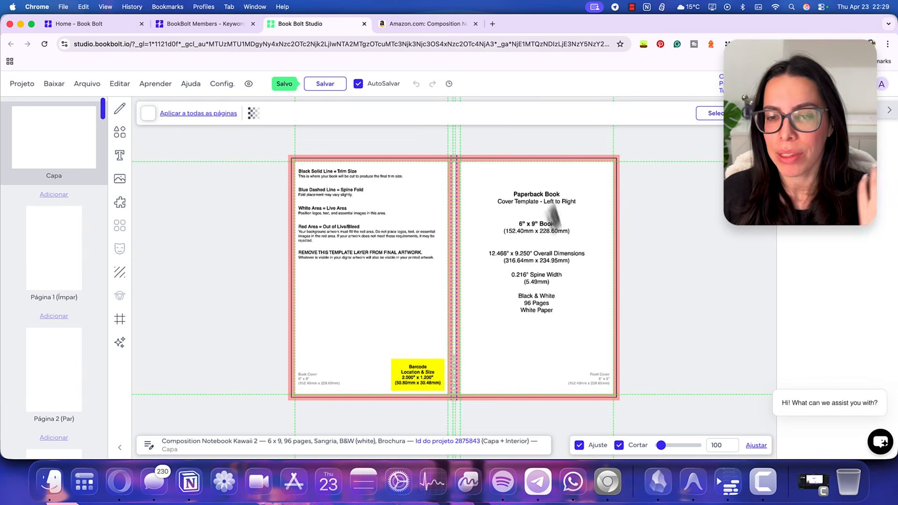
Select interior page 1 and choose the Linhas de Caderno com Campo template from the Regra com Campo variants
left_click(62, 274)
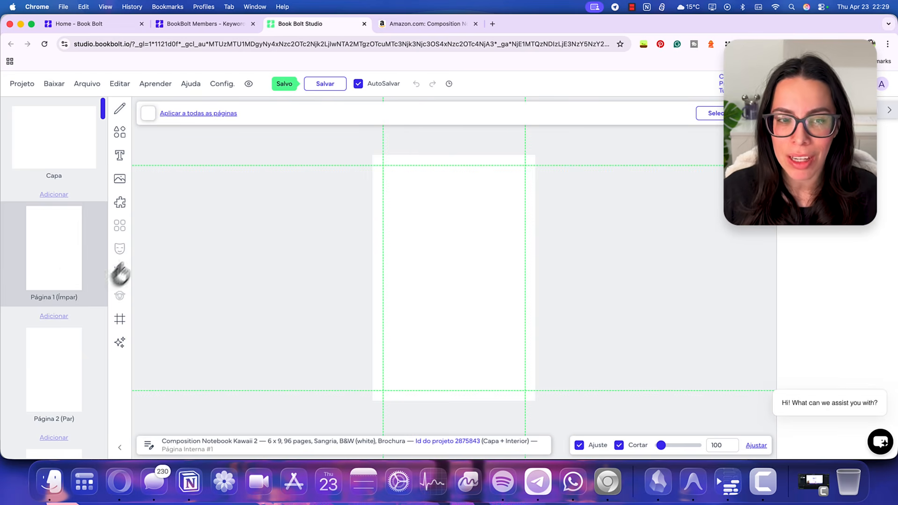
left_click(120, 204)
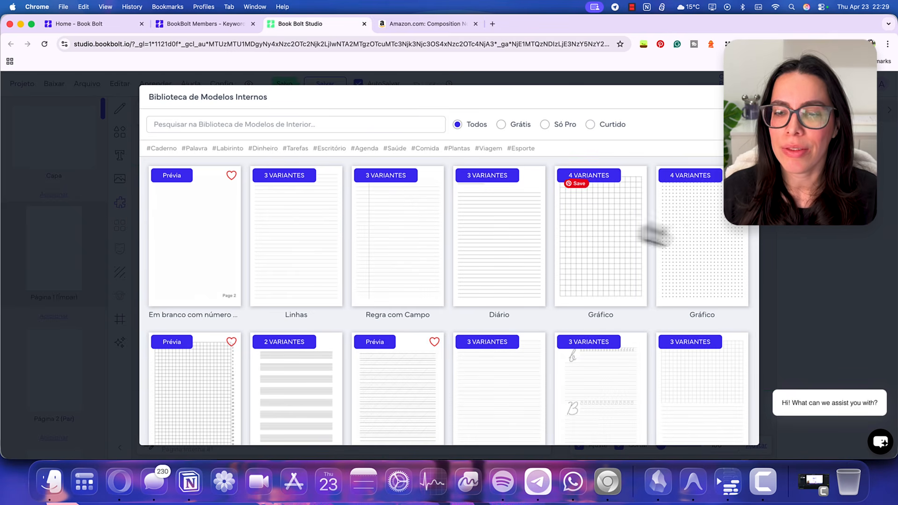
scroll(451, 412, "down", 2)
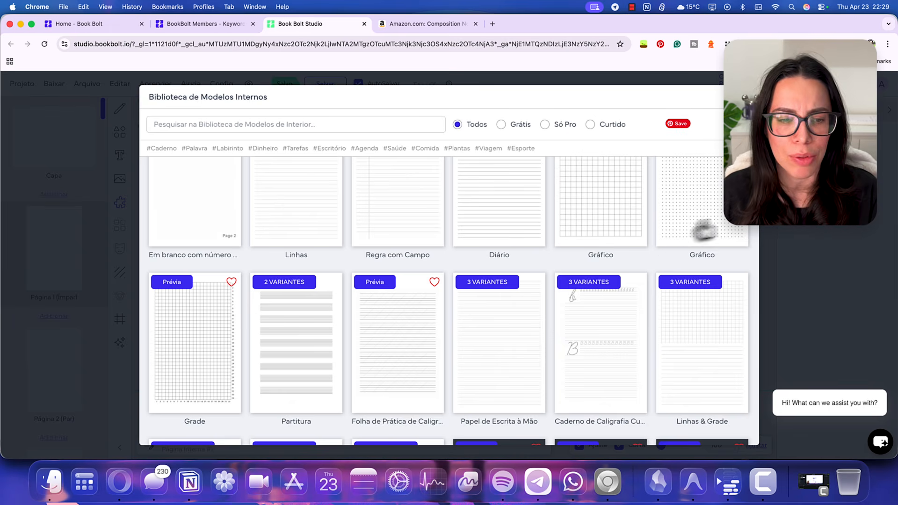
scroll(477, 370, "up", 2)
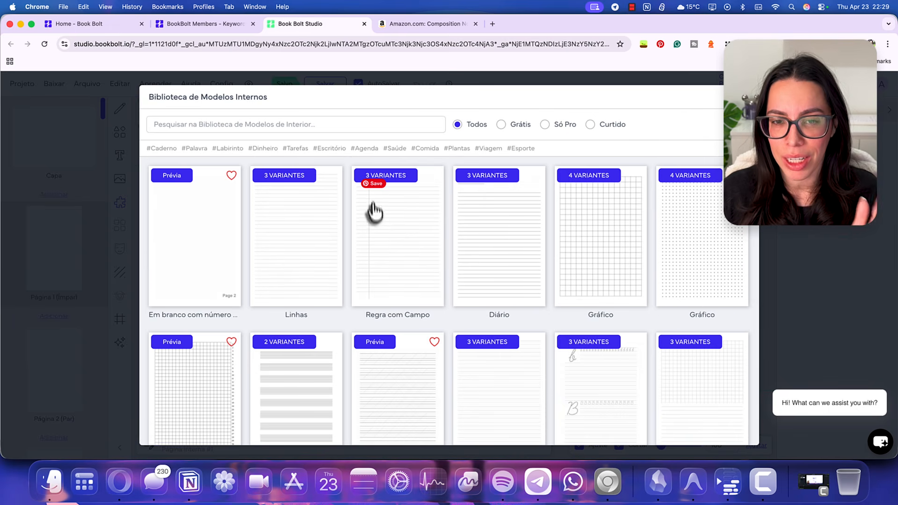
left_click(397, 236)
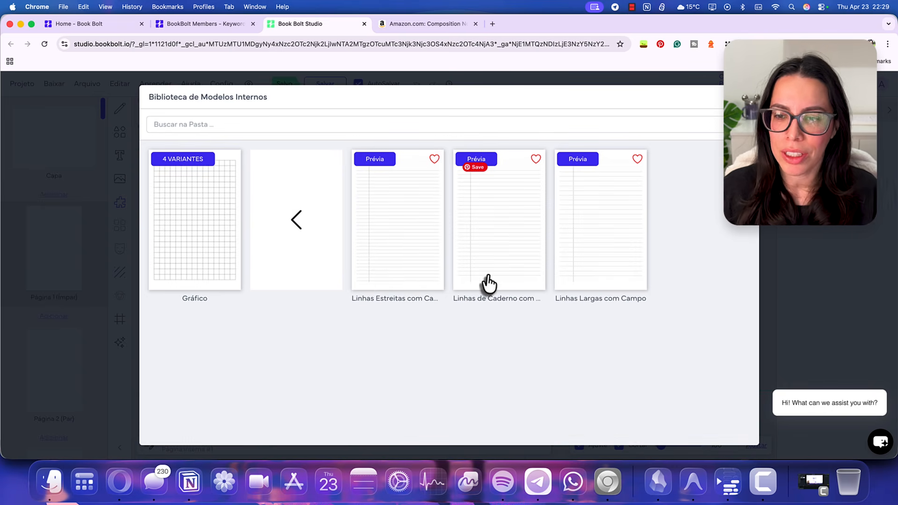
left_click(494, 231)
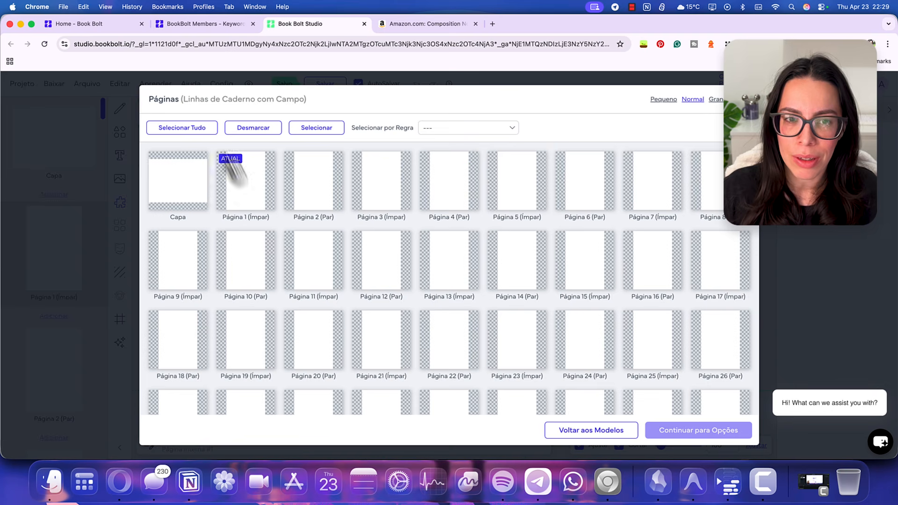
Apply the lined notebook template to all interior pages using its default line settings and the Amazon KDP guidelines
left_click(204, 130)
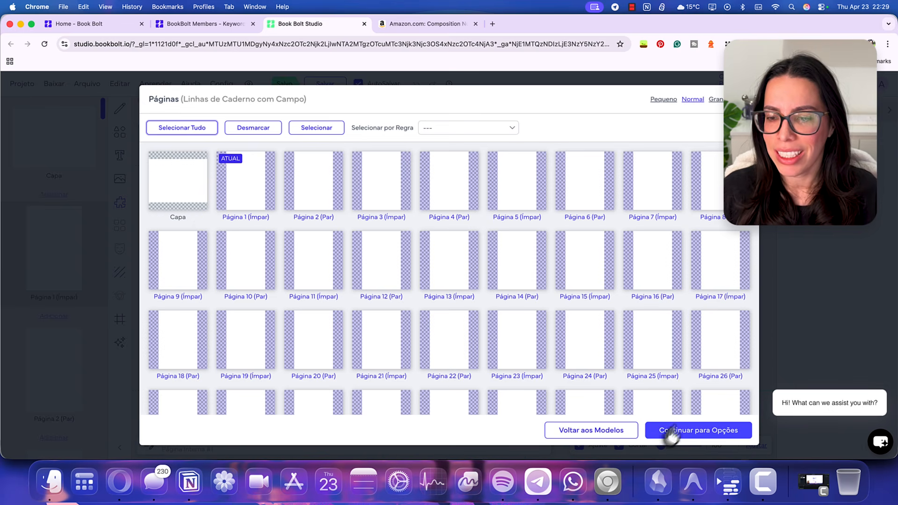
left_click(696, 435)
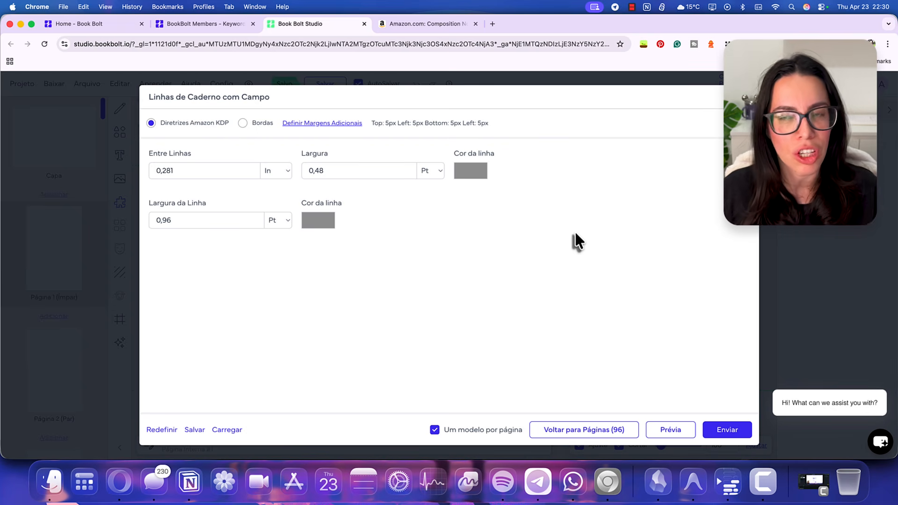
left_click(727, 430)
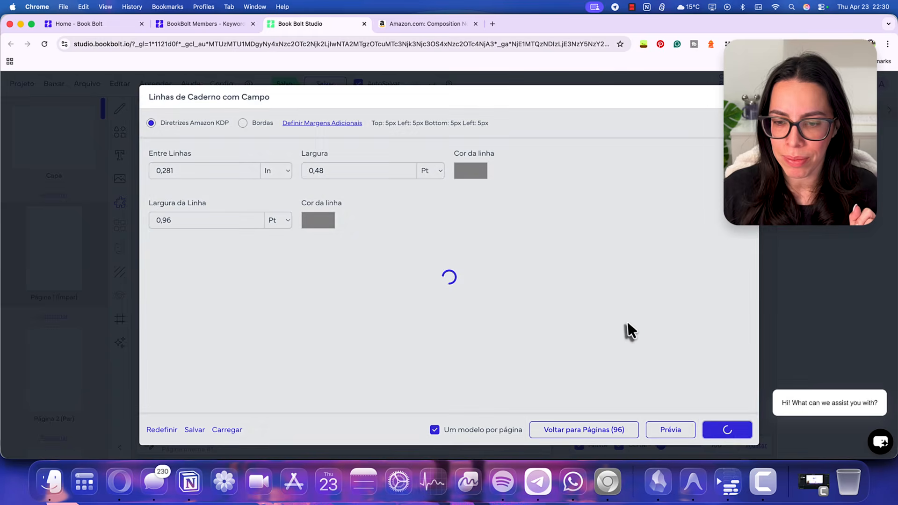
Check the lined layout on several of the notebook's interior pages
scroll(56, 364, "down", 3)
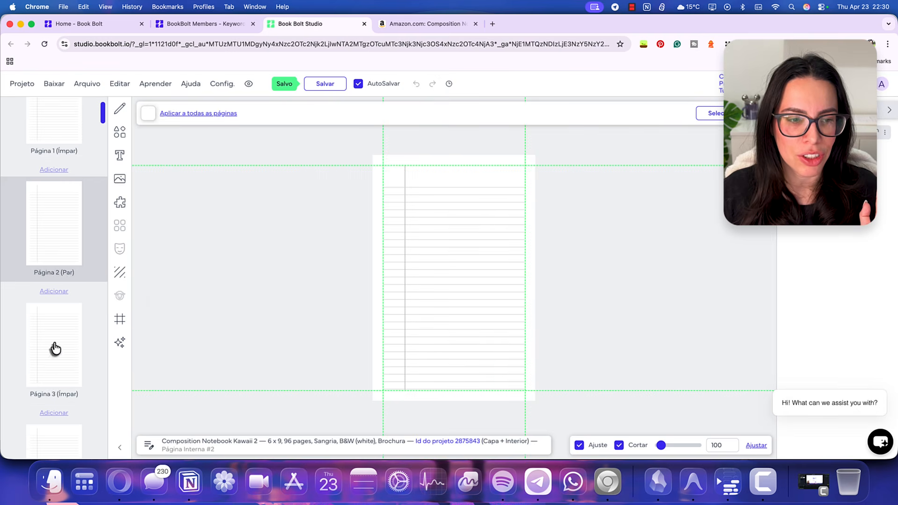
left_click(55, 351)
left_click(66, 413)
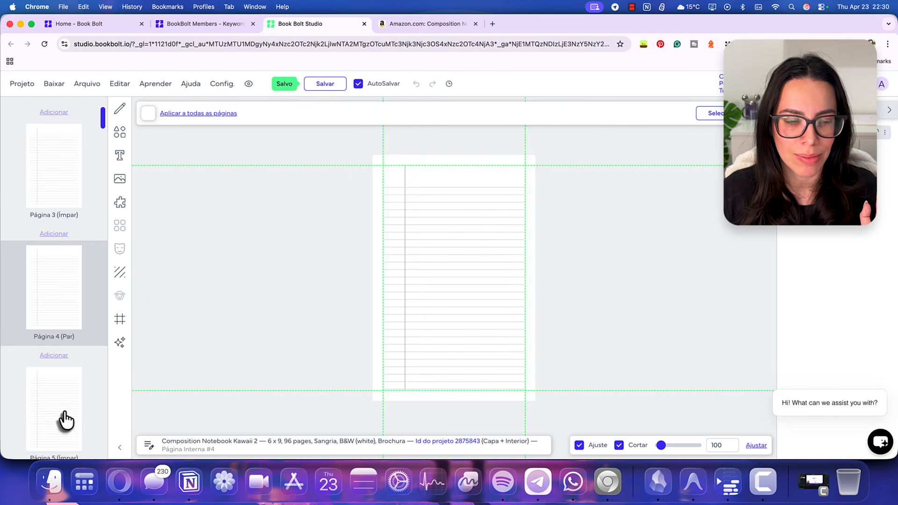
scroll(63, 356, "up", 7)
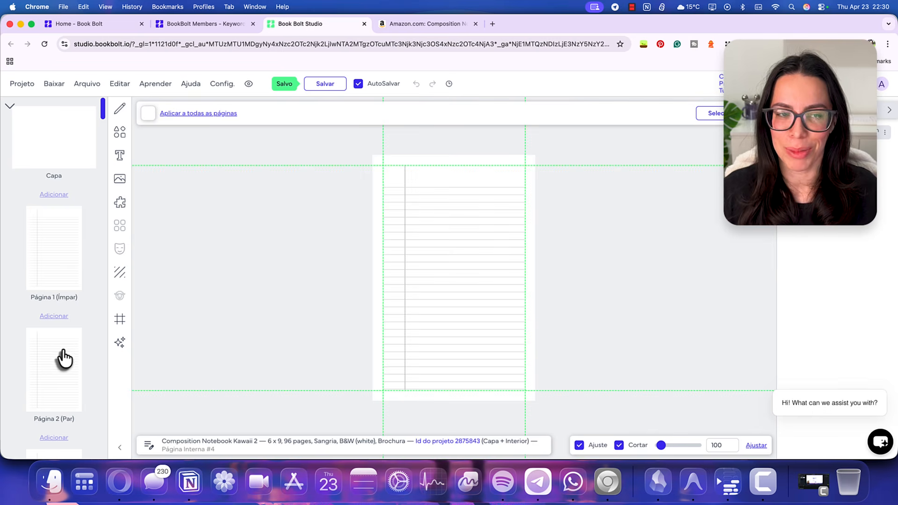
Open the project's cover template and examine the strawberry notebook's cover design on Amazon as a reference
left_click(60, 149)
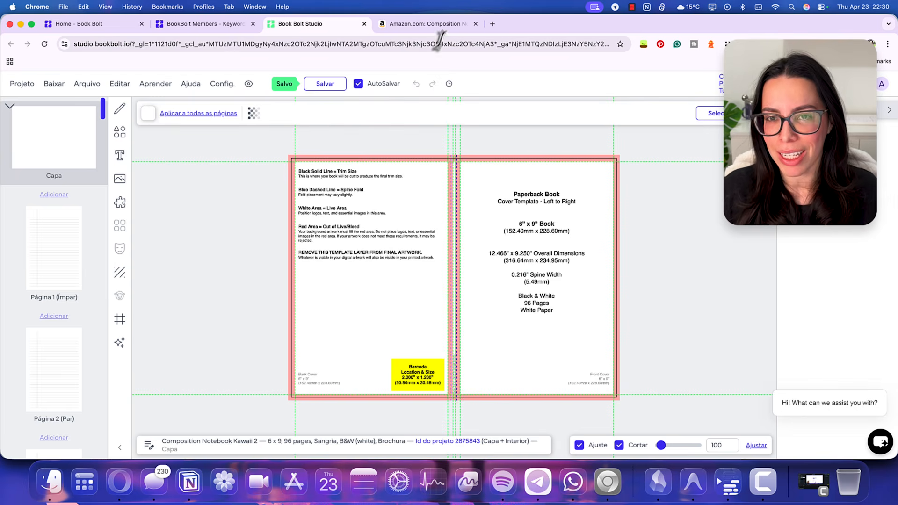
left_click(433, 24)
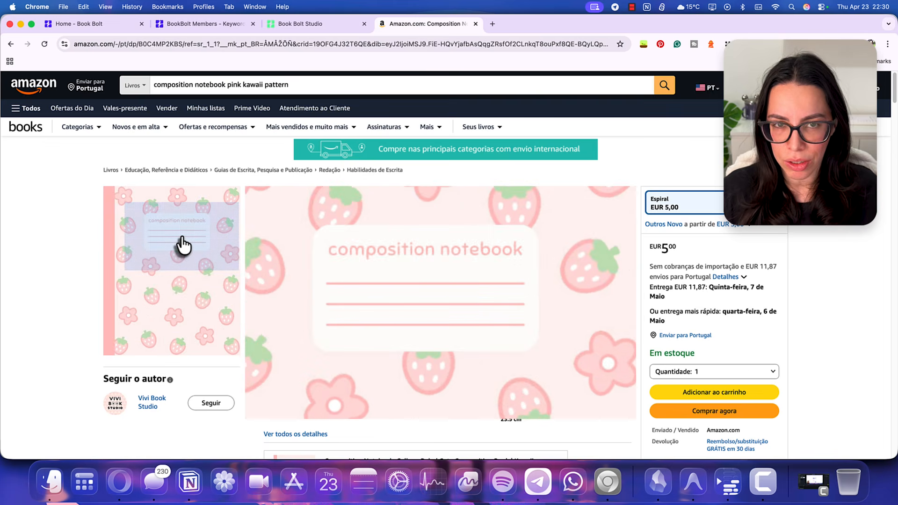
left_click(300, 27)
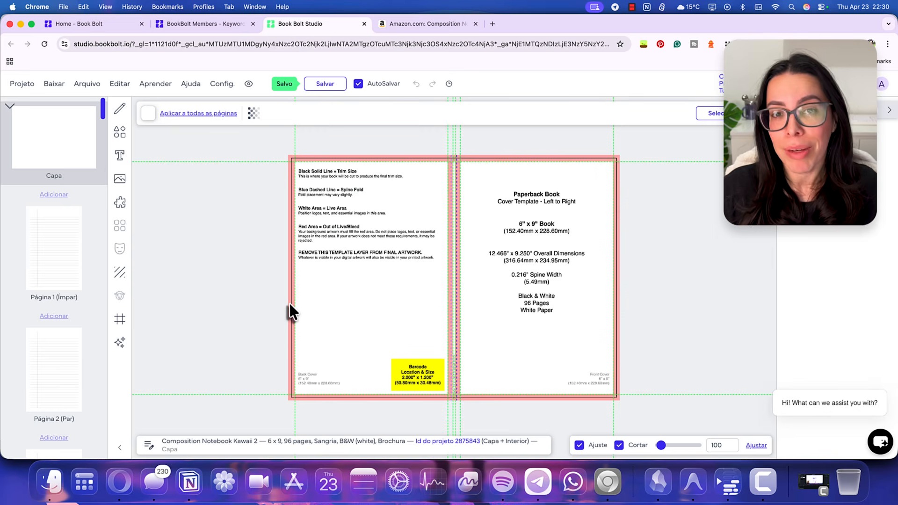
Generate a pink kitten illustration with the AI image generator using the Desenho style and place it on the front cover
left_click(121, 342)
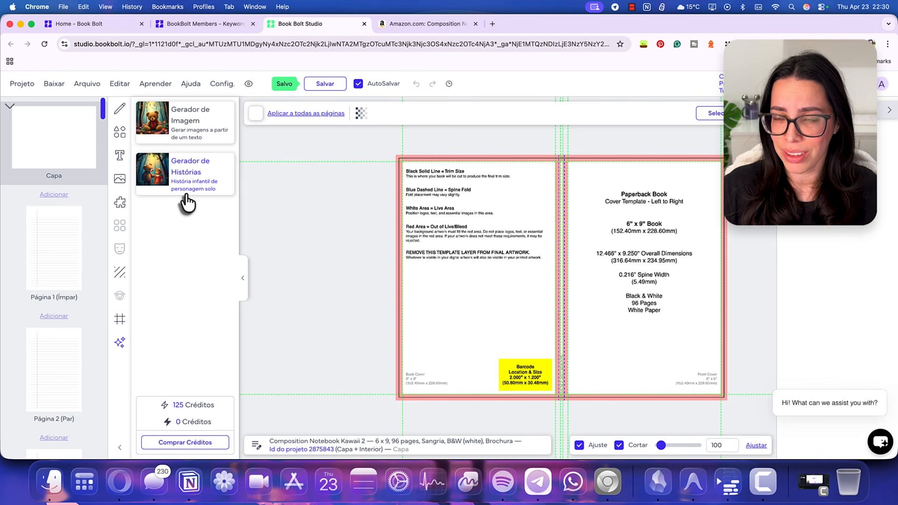
left_click(198, 134)
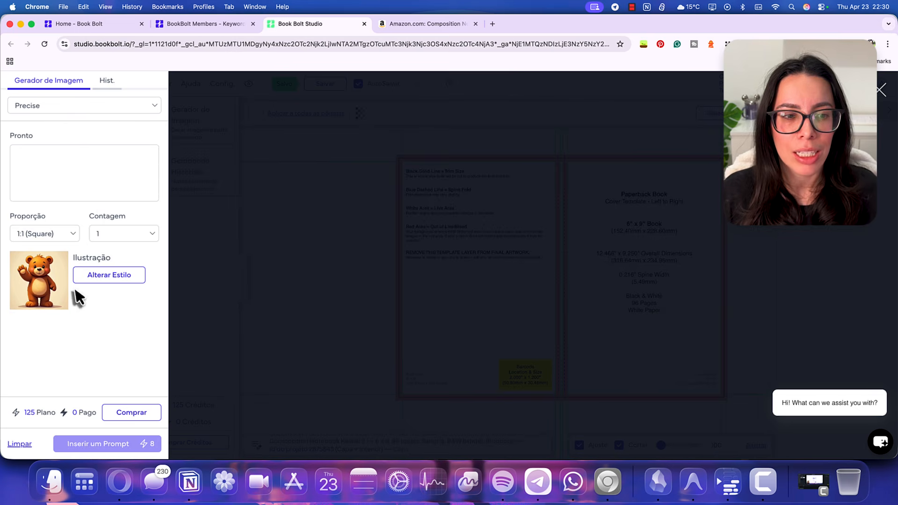
left_click(100, 279)
scroll(458, 336, "down", 5)
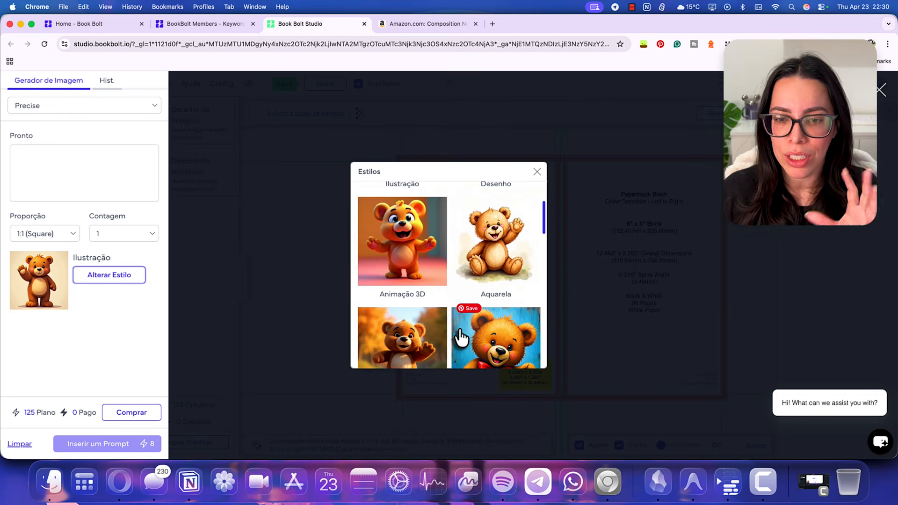
scroll(460, 336, "down", 5)
scroll(460, 336, "up", 3)
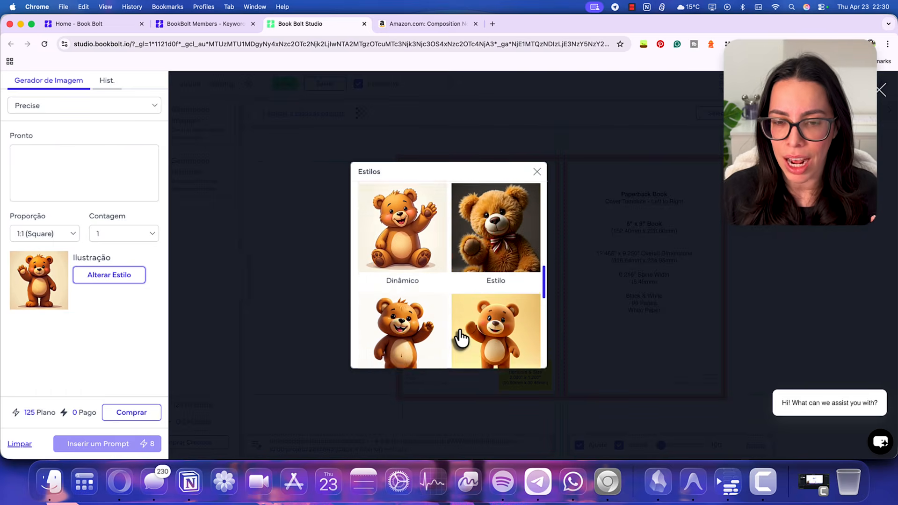
scroll(460, 337, "down", 3)
scroll(460, 337, "up", 10)
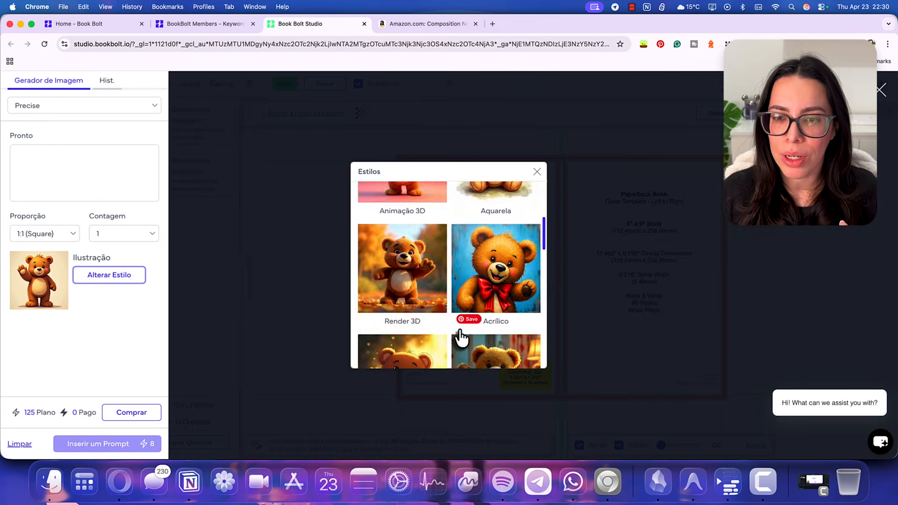
left_click(500, 257)
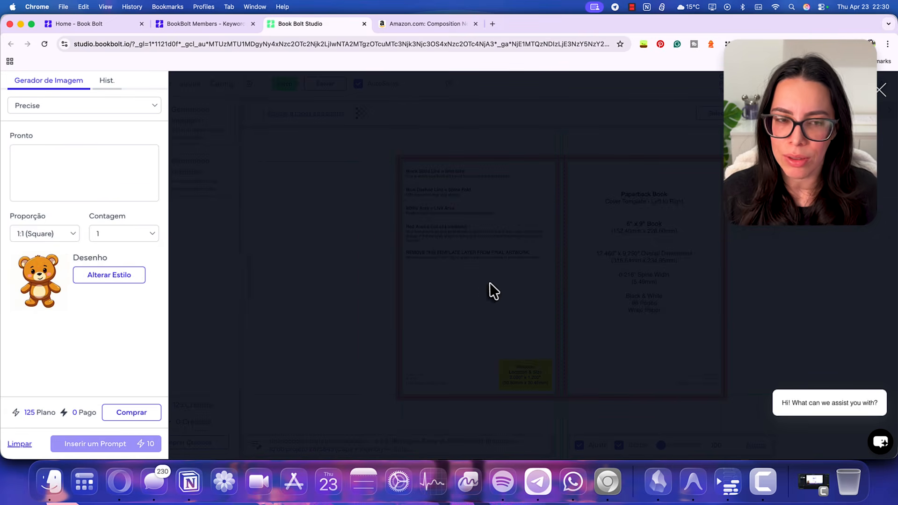
left_click(54, 177)
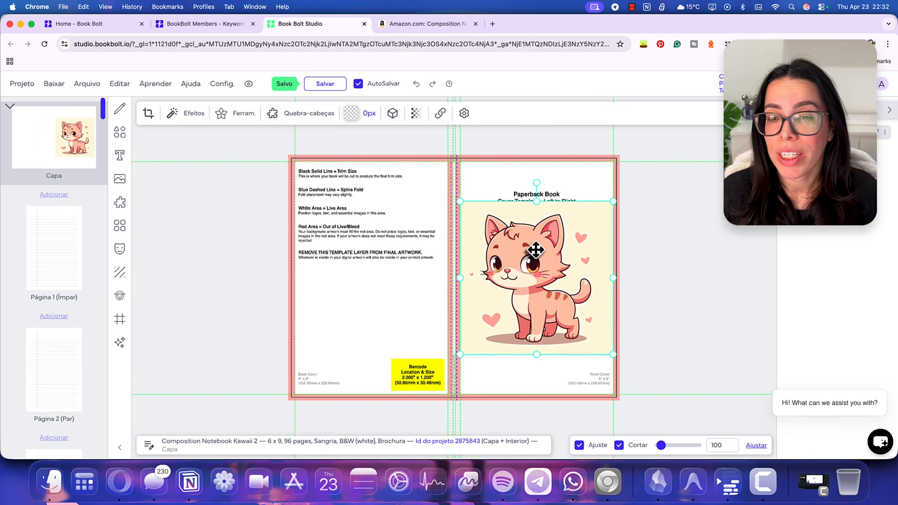
Shrink the kitten image to roughly a third of the front cover's width and create a repeating pattern from it
left_click_drag(613, 354, 510, 262)
left_click_drag(487, 223, 502, 229)
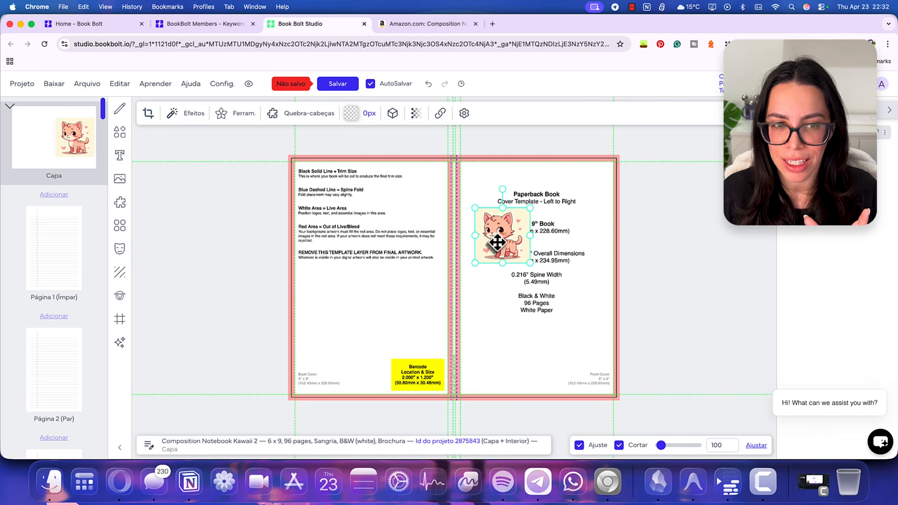
left_click(121, 225)
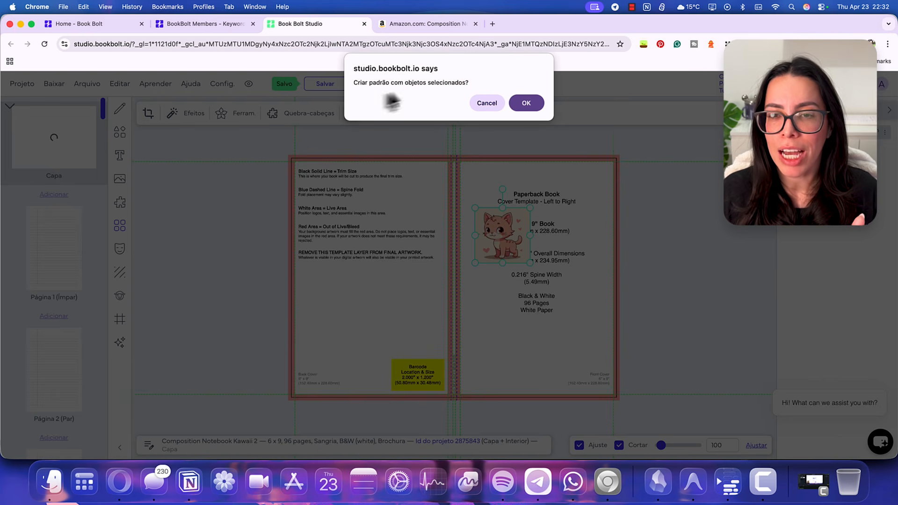
left_click(539, 107)
Align the kitten pattern with the back cover's upper outer corner and enlarge it to span the back cover, spine and front cover
left_click_drag(514, 215, 334, 193)
left_click_drag(377, 243, 588, 338)
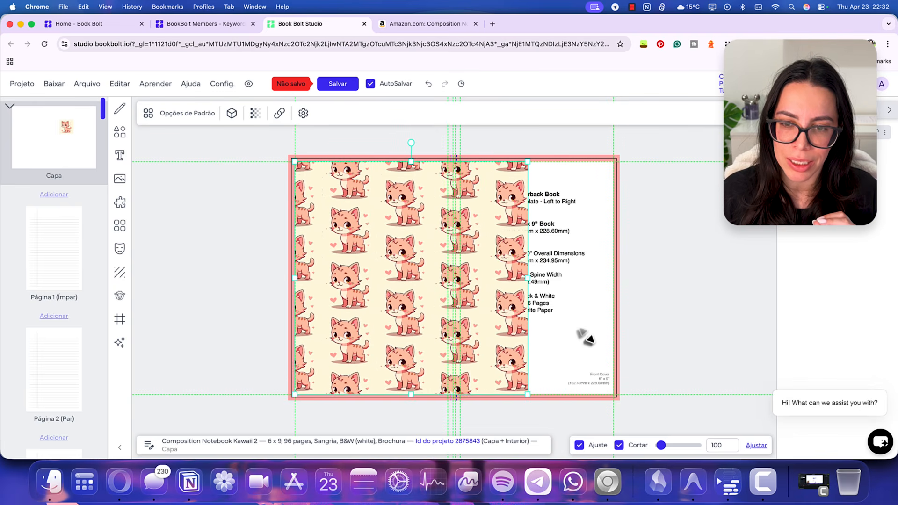
left_click_drag(530, 277, 608, 281)
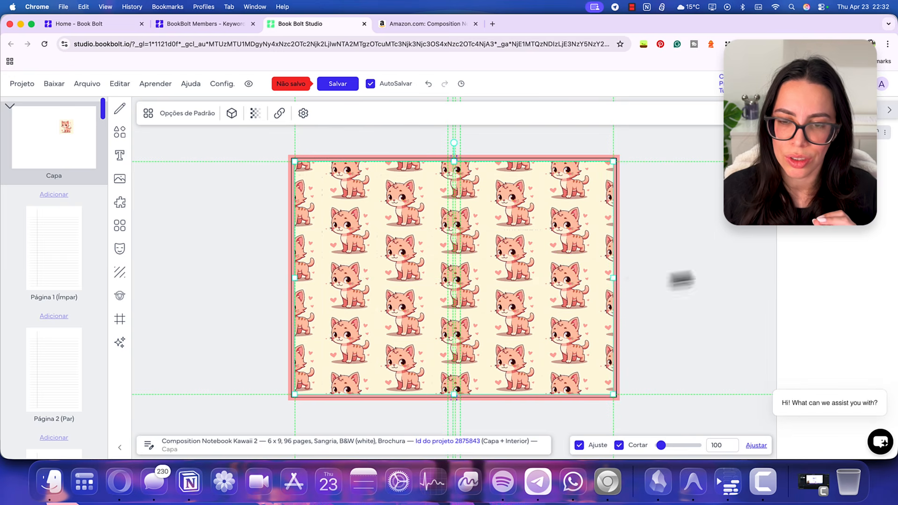
left_click(678, 279)
Lower the kitten pattern's opacity to 64
left_click(596, 271)
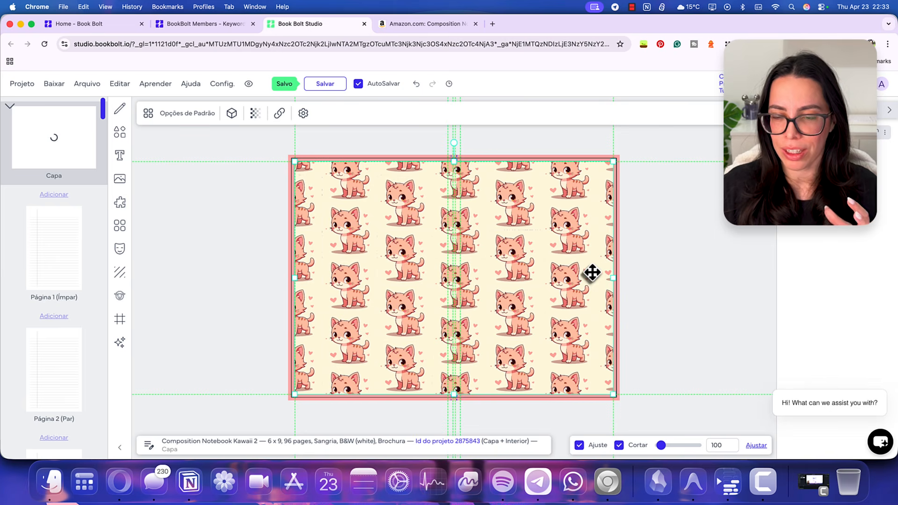
left_click(255, 114)
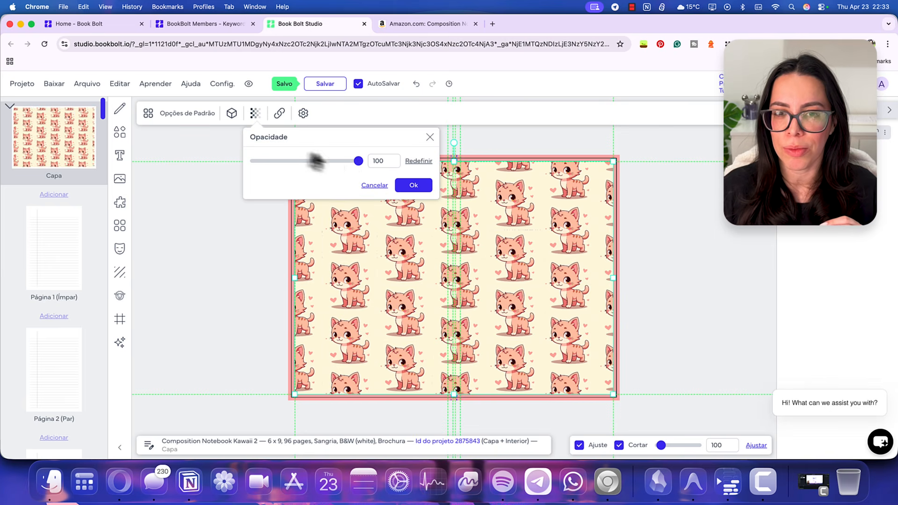
left_click_drag(359, 161, 320, 162)
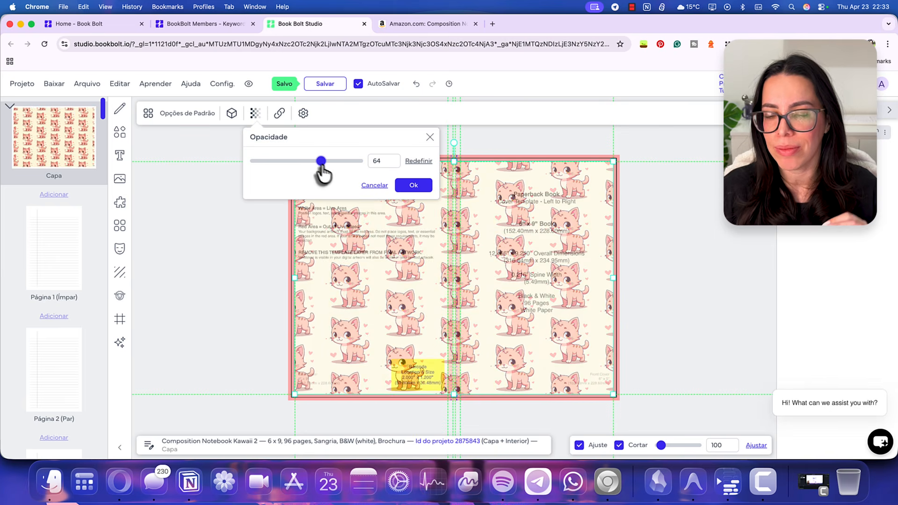
left_click(645, 232)
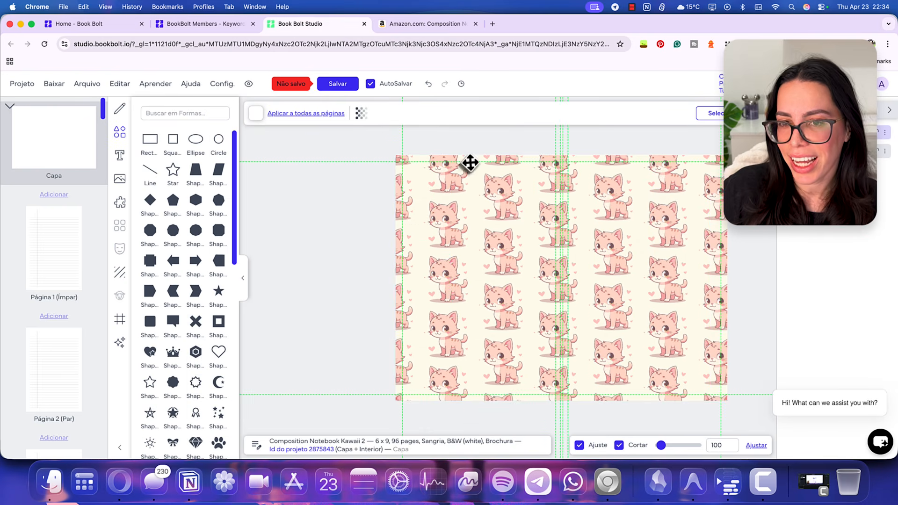
Using the strawberry notebook on Amazon as reference, add a rounded rectangle label to the upper front cover and fill it with white (#ffffff)
left_click(491, 159)
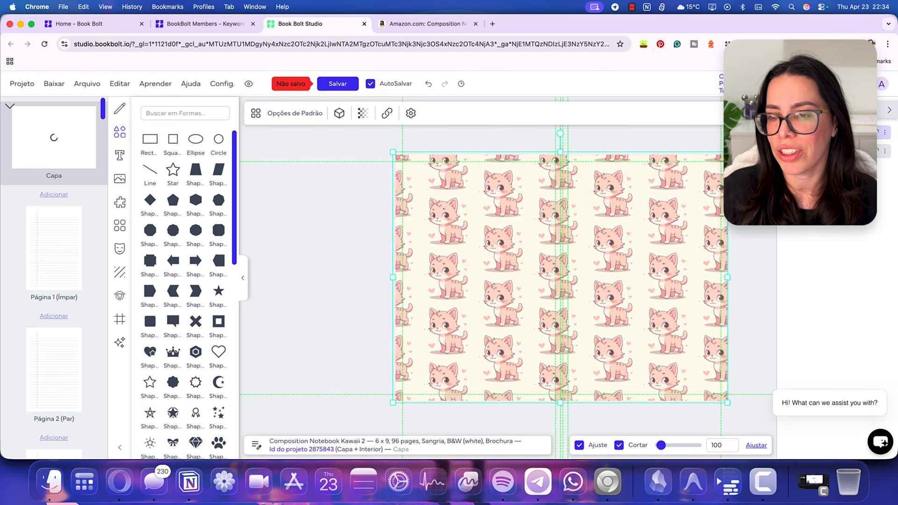
left_click(423, 24)
mouse_move(173, 250)
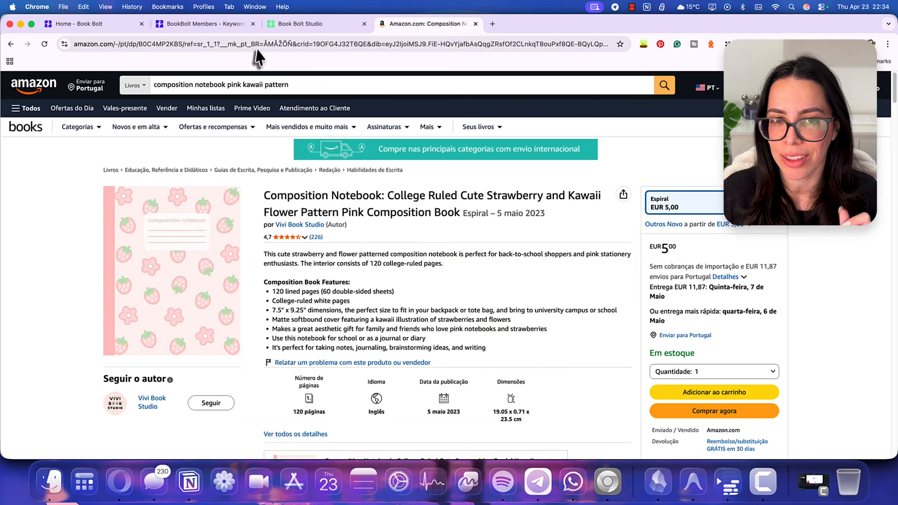
left_click(292, 25)
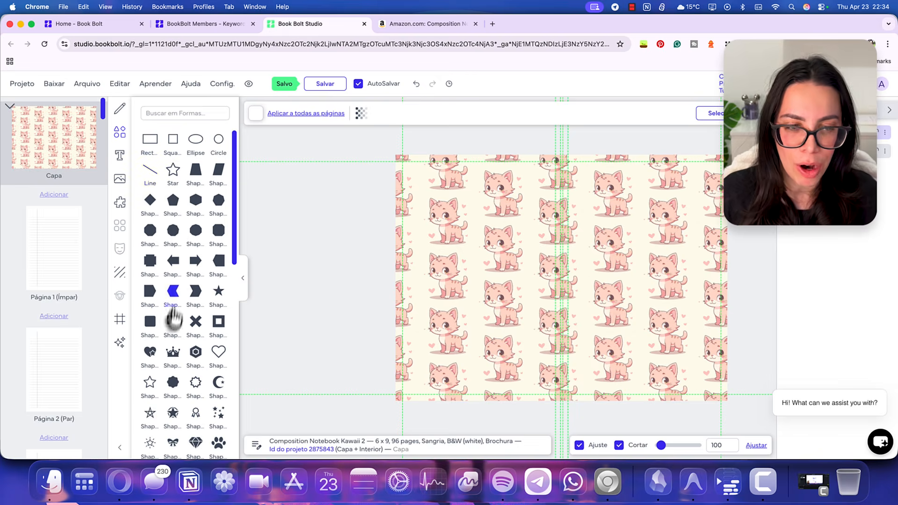
left_click(149, 328)
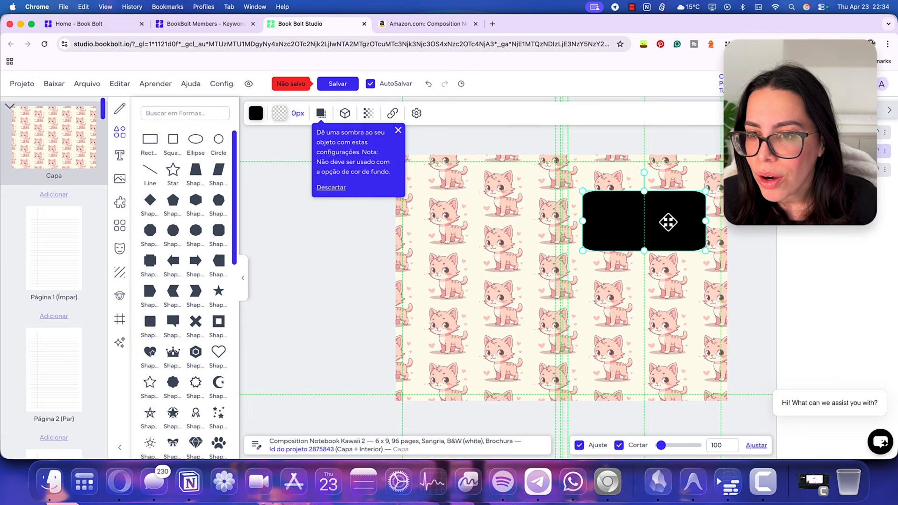
left_click(256, 116)
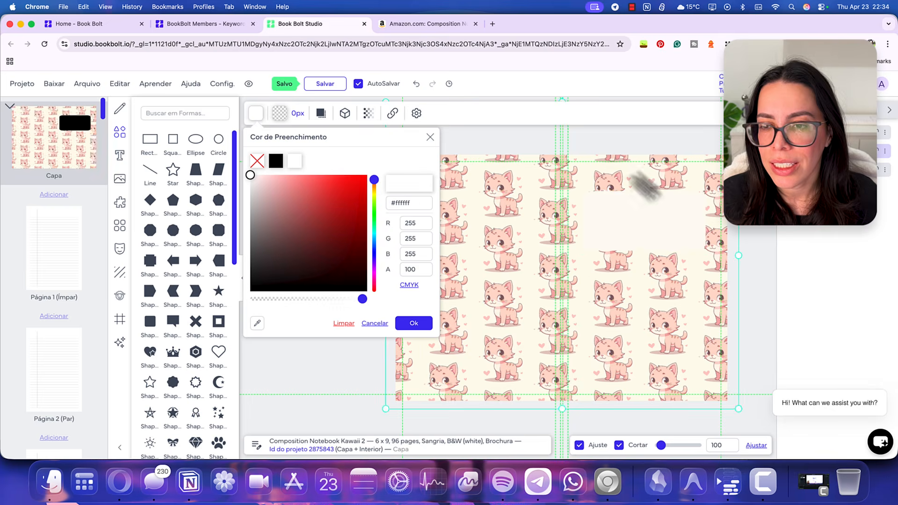
left_click(667, 214)
left_click(537, 134)
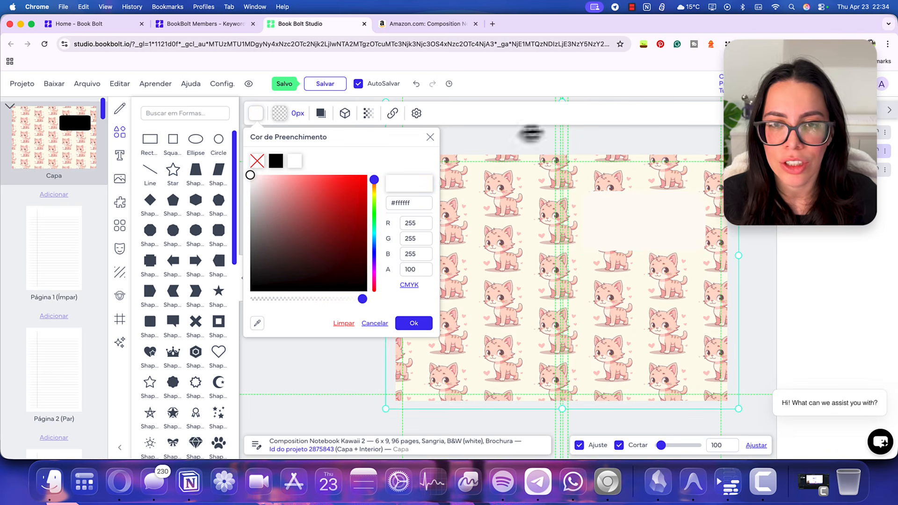
Add a title to the cover reading "composition notebook"
left_click(117, 158)
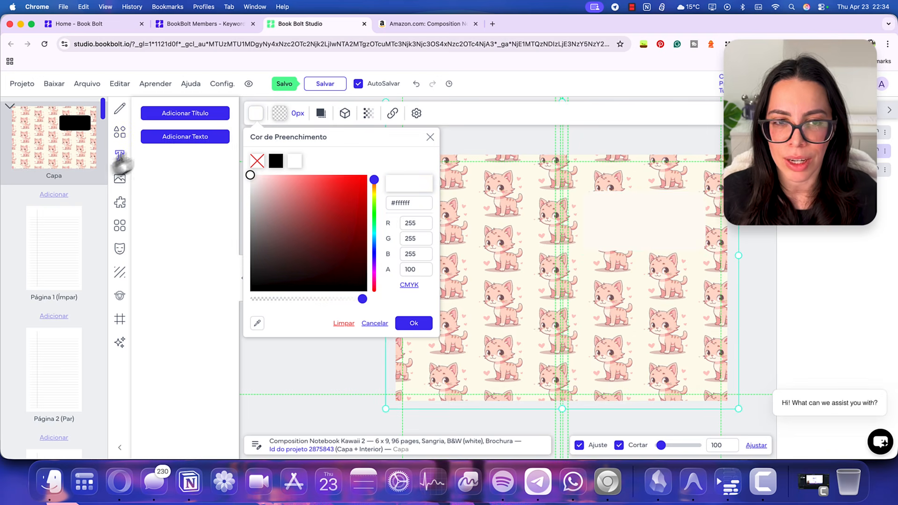
left_click(182, 114)
double_click(567, 280)
key("BackSpace")
type("composition notebook")
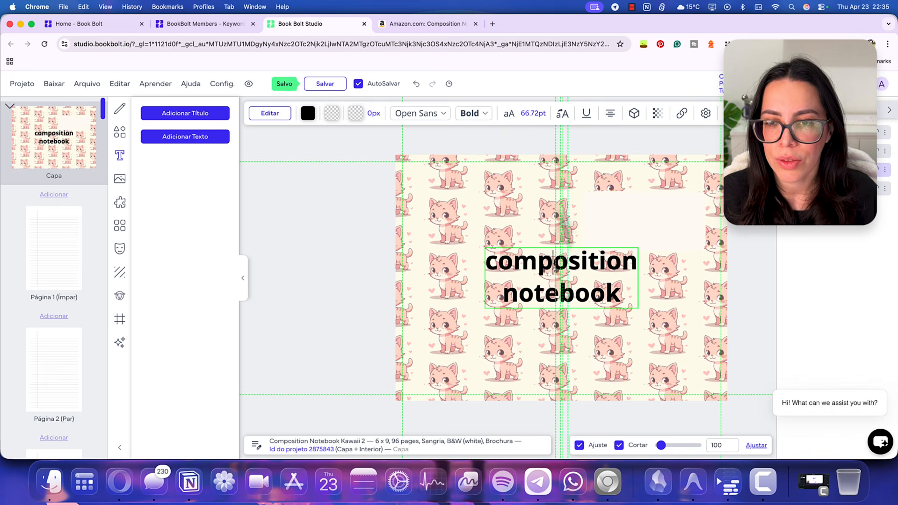
Set the font of the whole cover title to Abril Fatface
key("super+a")
left_click(438, 118)
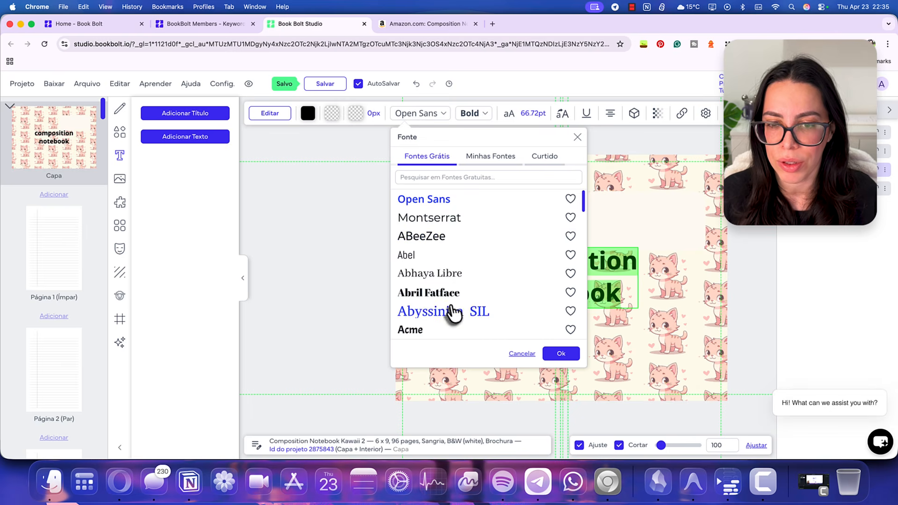
left_click(428, 292)
left_click(561, 353)
Fit the title at about 40 pt inside the white label on the front cover and recolor its text dusty pink
left_click(644, 223)
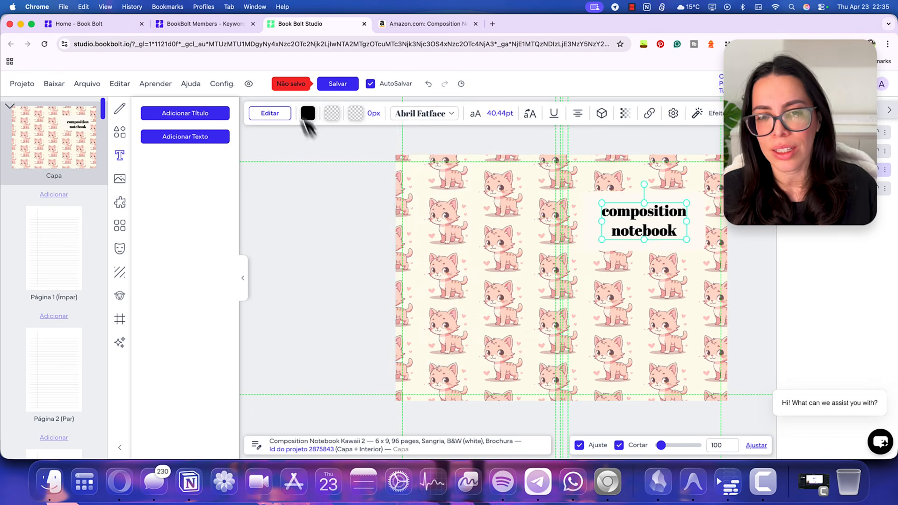
left_click(307, 113)
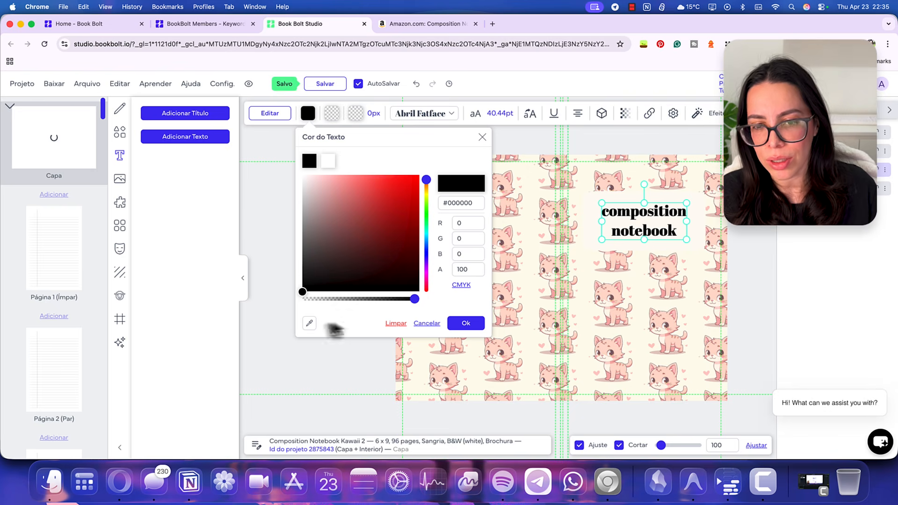
left_click(353, 330)
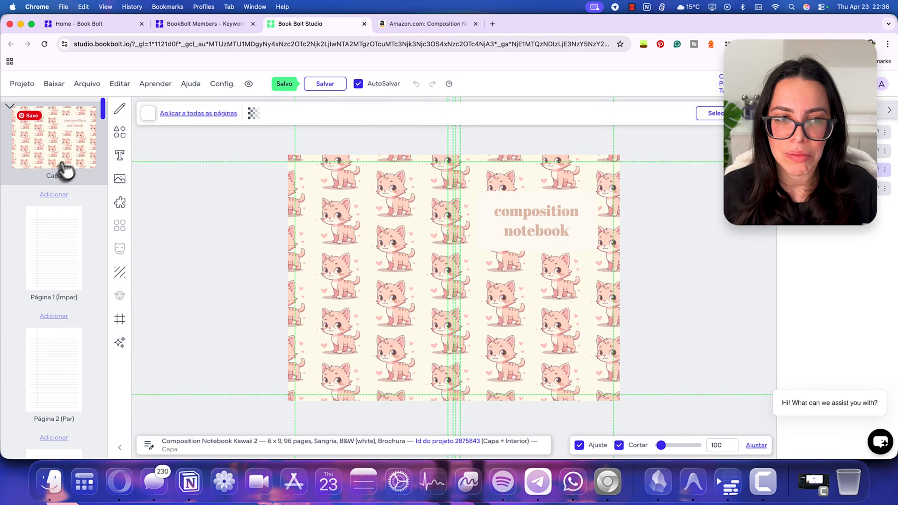
Download the entire current project, cover and interior, in CMYK for printed books
left_click(72, 218)
left_click(70, 146)
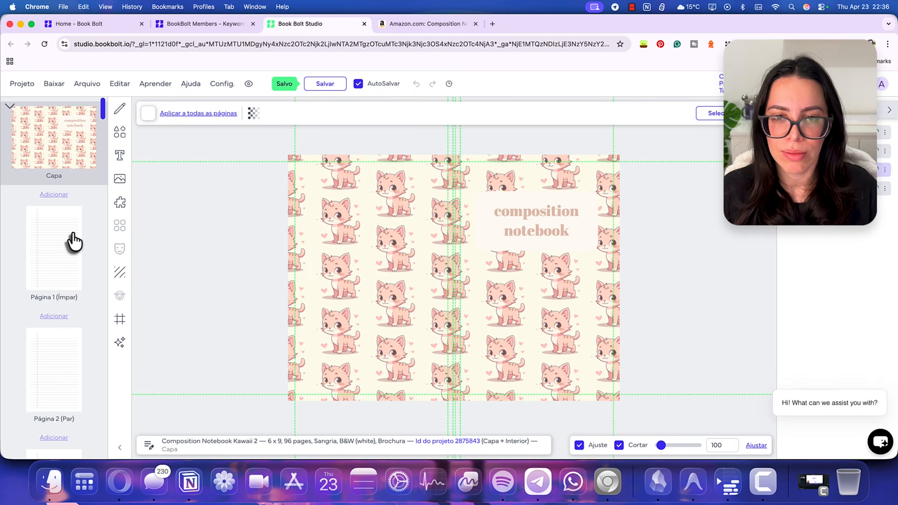
left_click(57, 89)
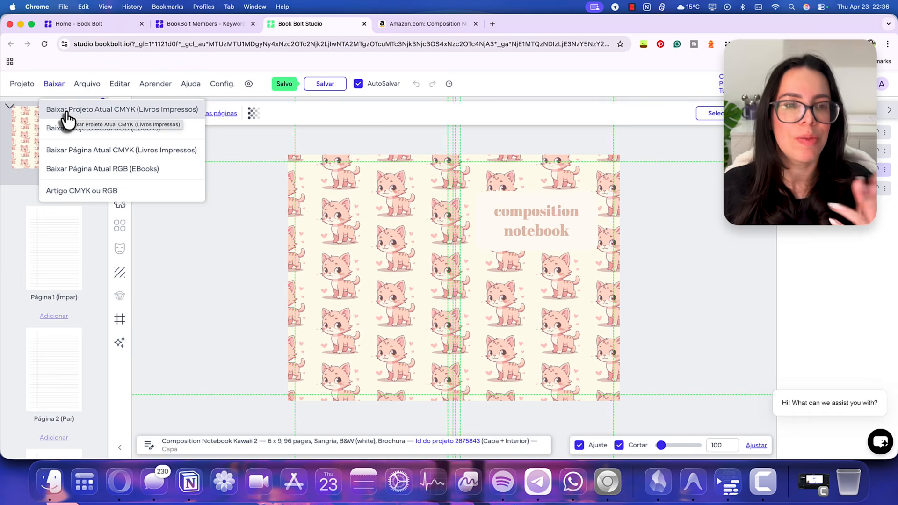
left_click(123, 109)
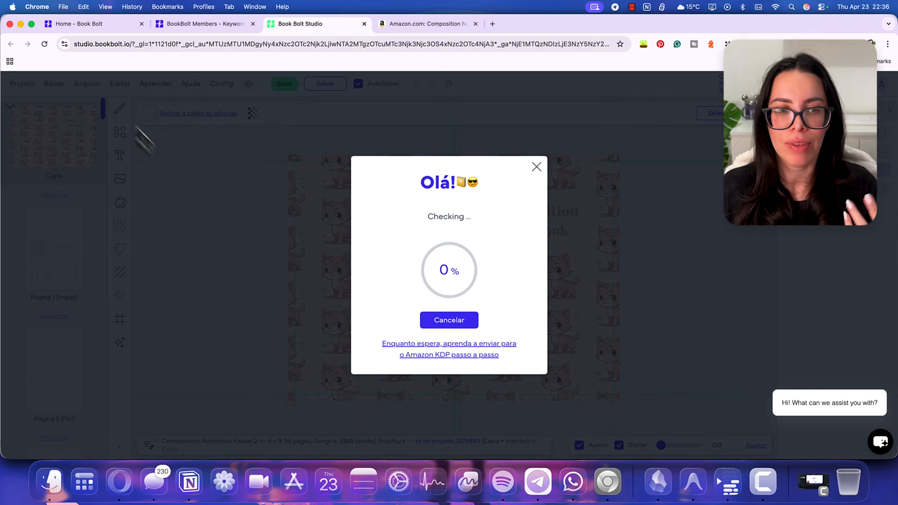